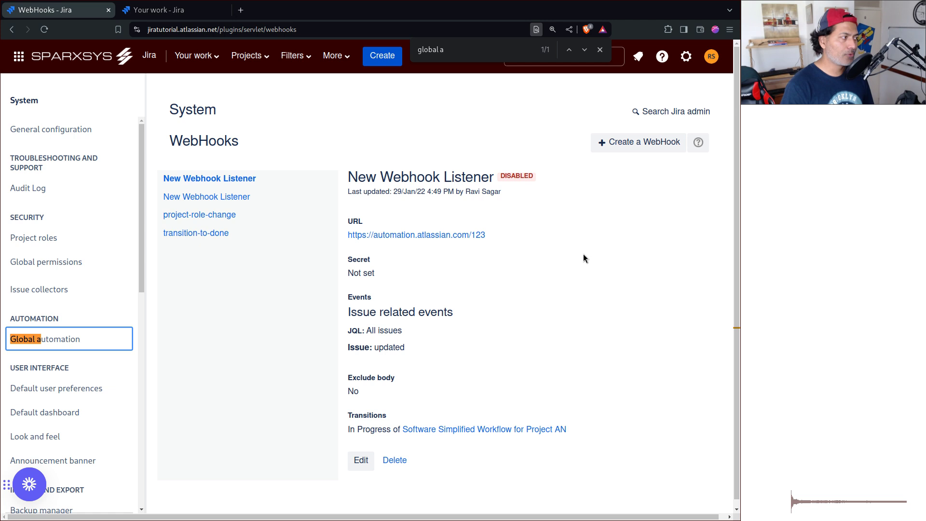
# Create a new webhook and name it 'The name of the webhook'
pyautogui.click(642, 145)
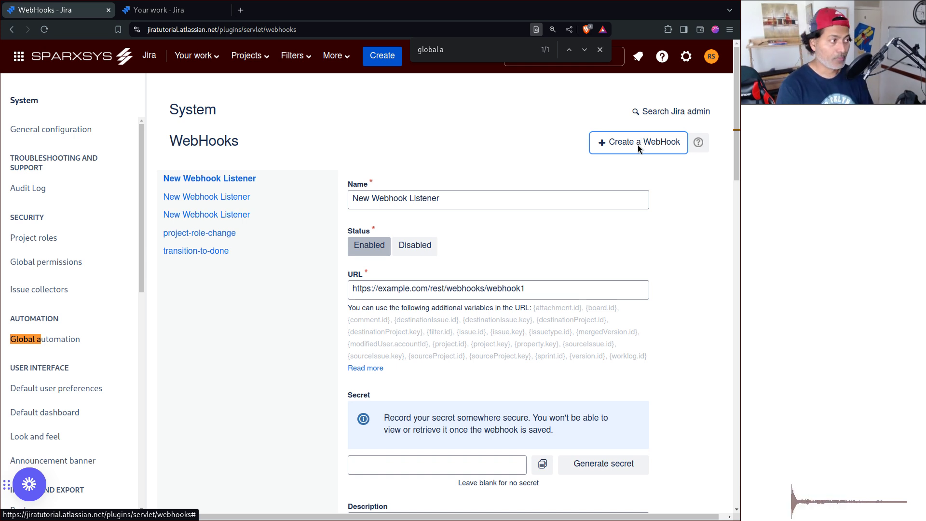
pyautogui.moveTo(477, 194); pyautogui.dragTo(354, 191)
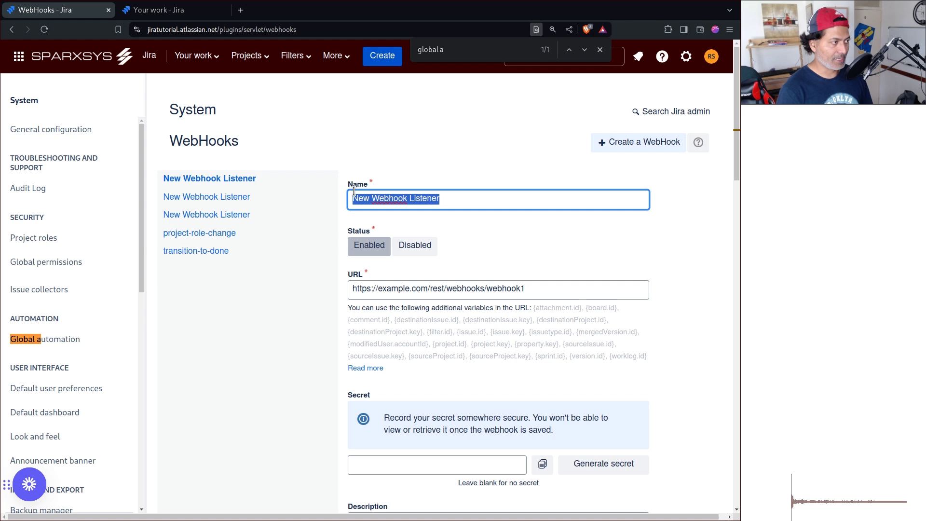
pyautogui.write('The ')
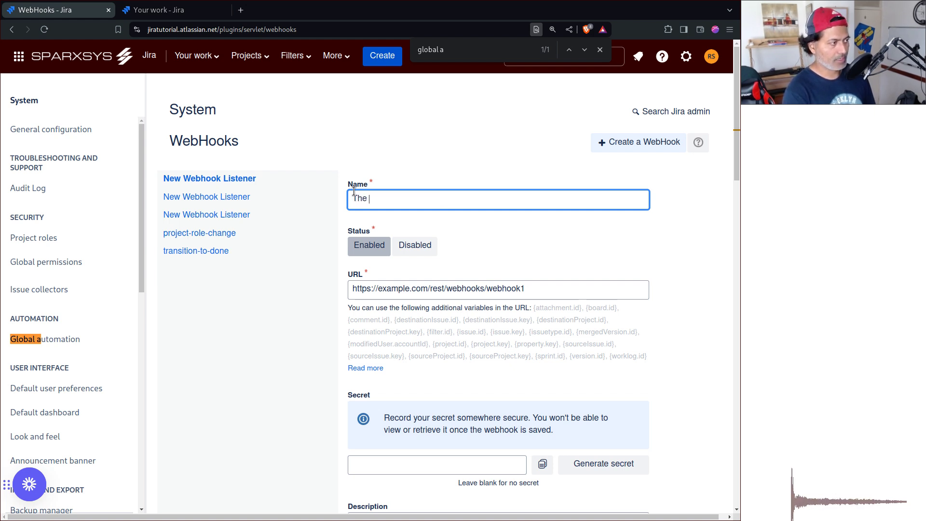
pyautogui.write('name of the webhook')
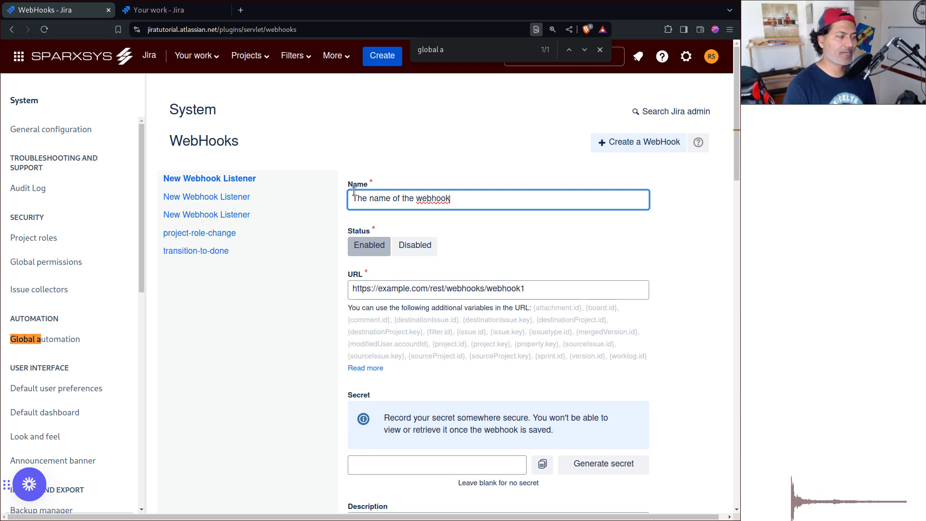
# Generate a webhook secret, then delete it so the secret stays empty
pyautogui.scroll(-2, 518, 306)
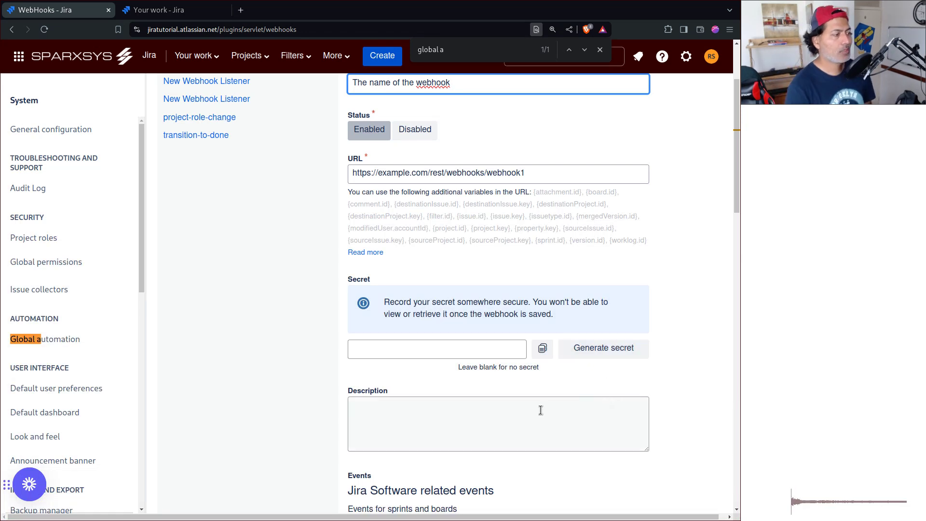
pyautogui.scroll(-2, 374, 348)
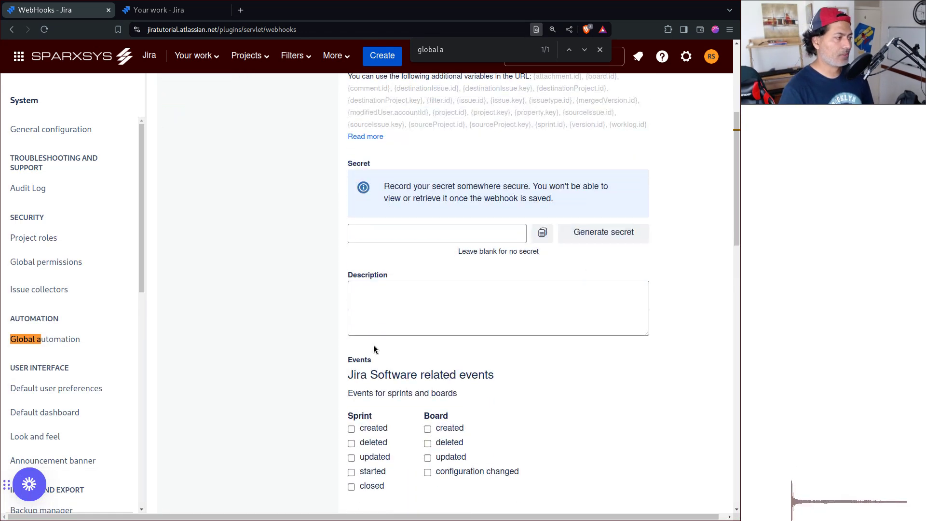
pyautogui.scroll(1, 317, 354)
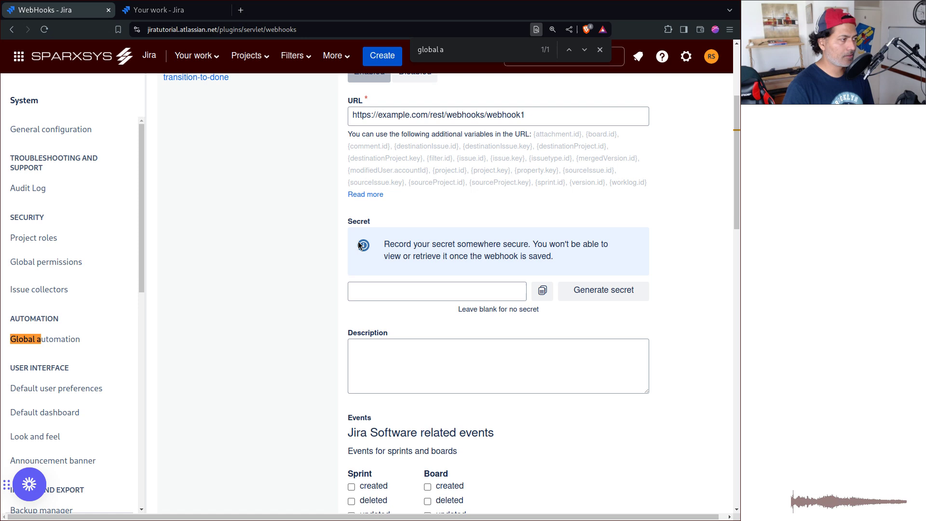
pyautogui.click(608, 293)
pyautogui.scroll(-3, 475, 173)
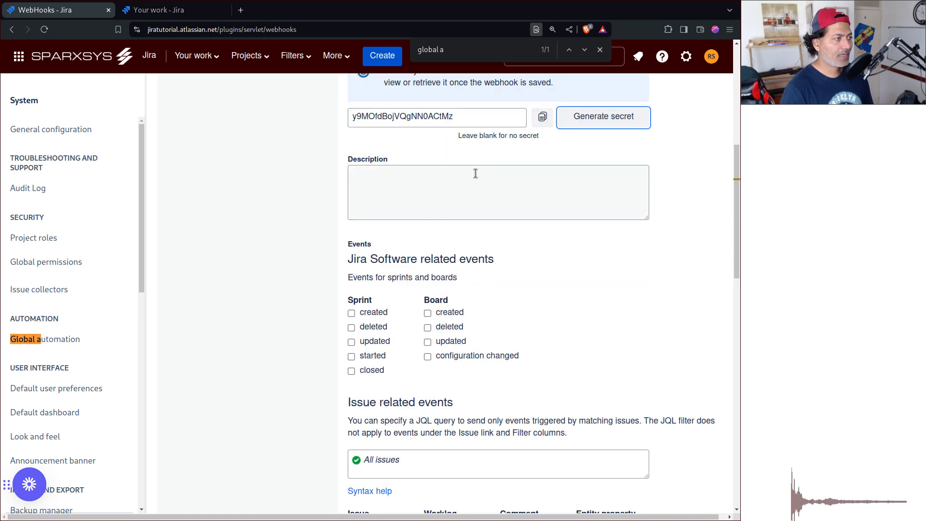
pyautogui.moveTo(463, 117); pyautogui.dragTo(256, 114)
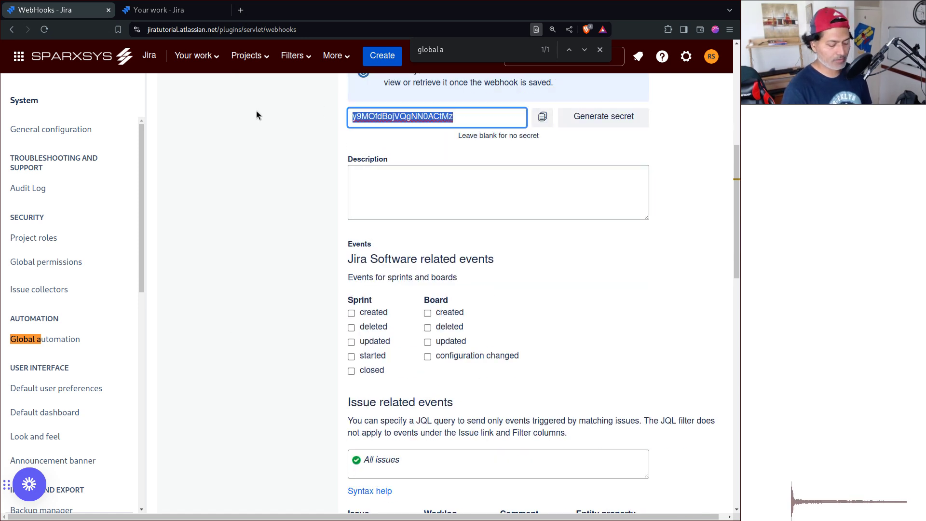
pyautogui.press('BackSpace')
# Filter the webhook's issue events with JQL 'project = Android' and tick Worklog created
pyautogui.scroll(-2, 328, 315)
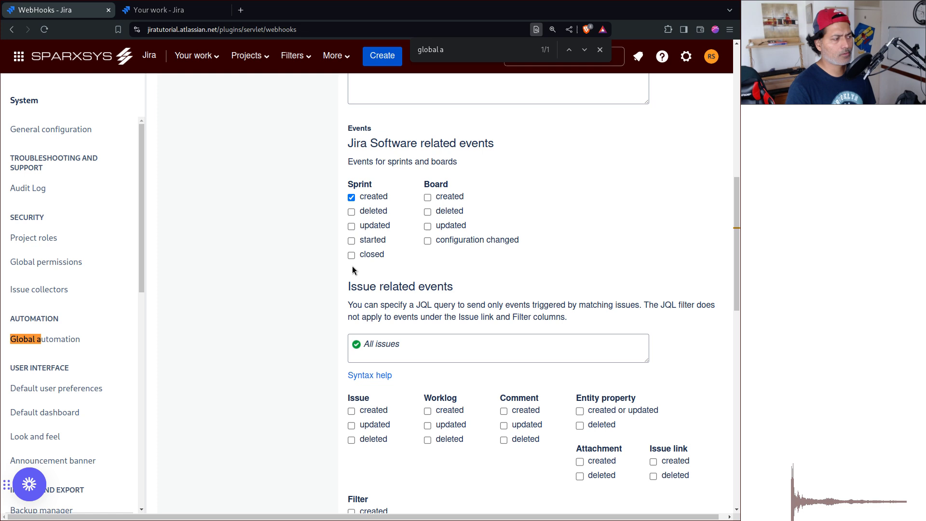
pyautogui.scroll(-3, 342, 260)
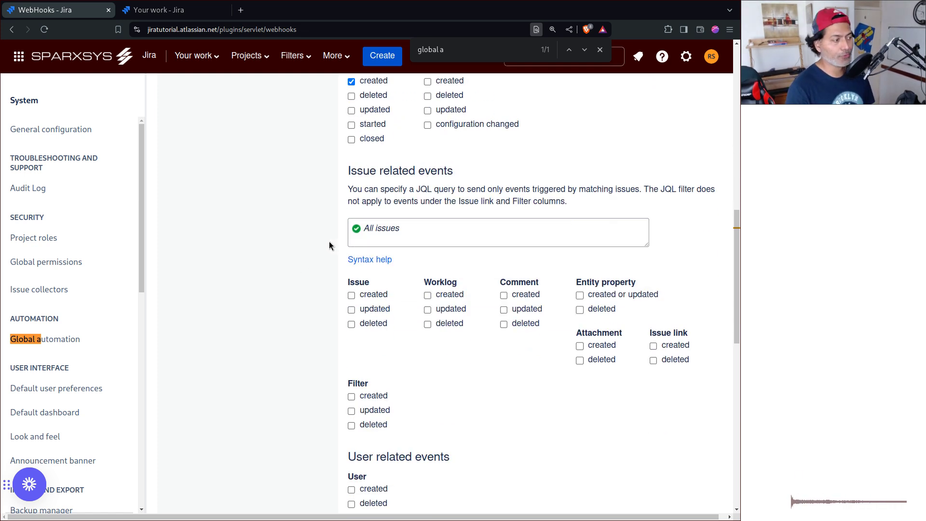
pyautogui.click(431, 235)
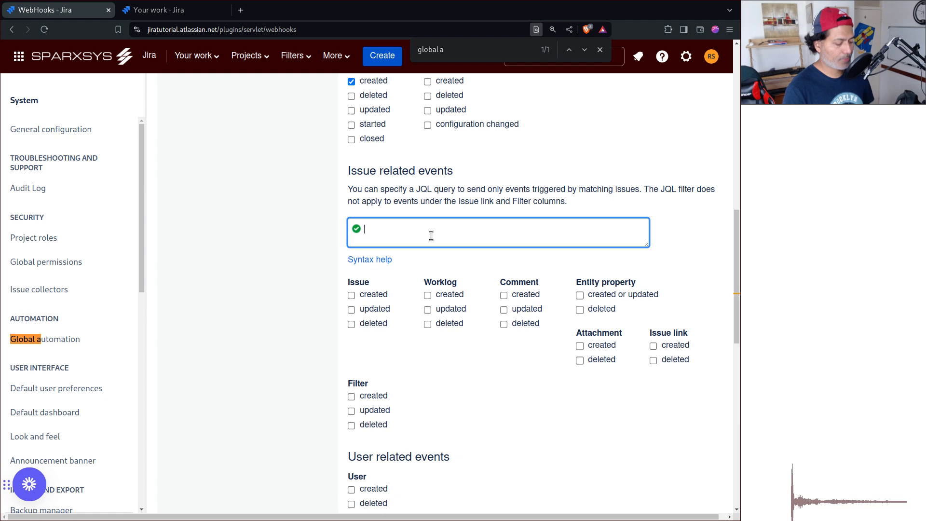
pyautogui.write('project')
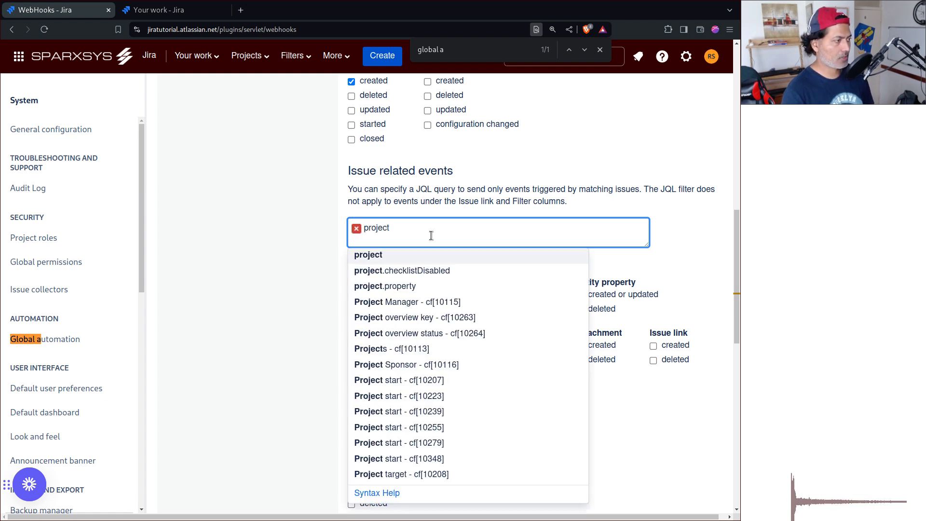
pyautogui.press('Escape')
pyautogui.write('= AN')
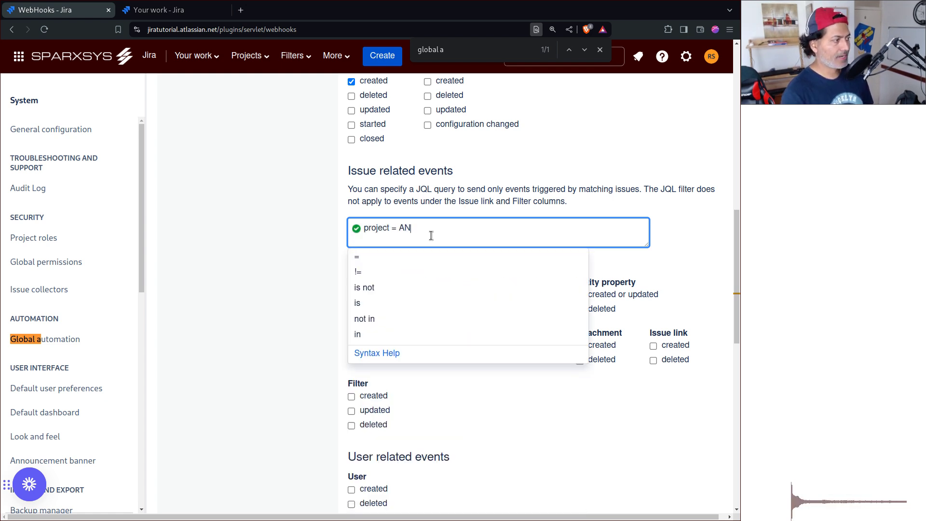
pyautogui.press('Down')
pyautogui.press('Return')
pyautogui.click(277, 233)
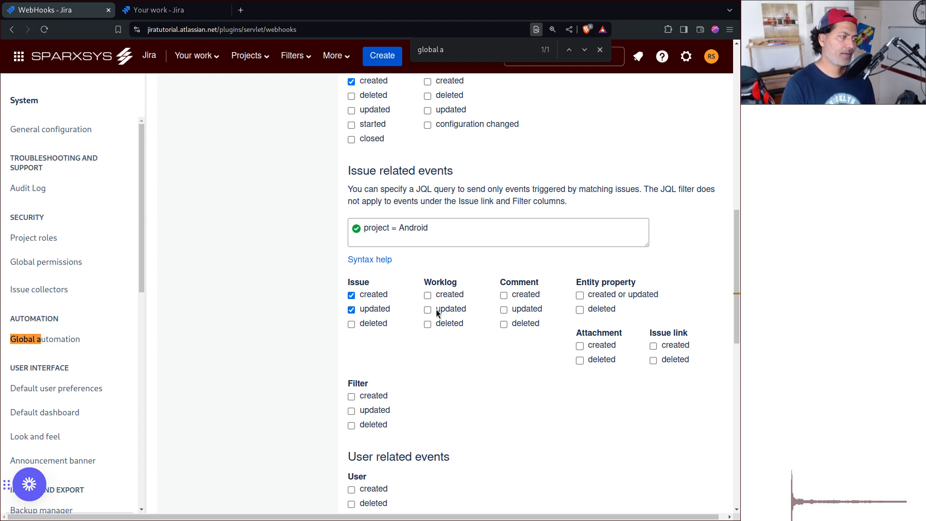
pyautogui.click(427, 295)
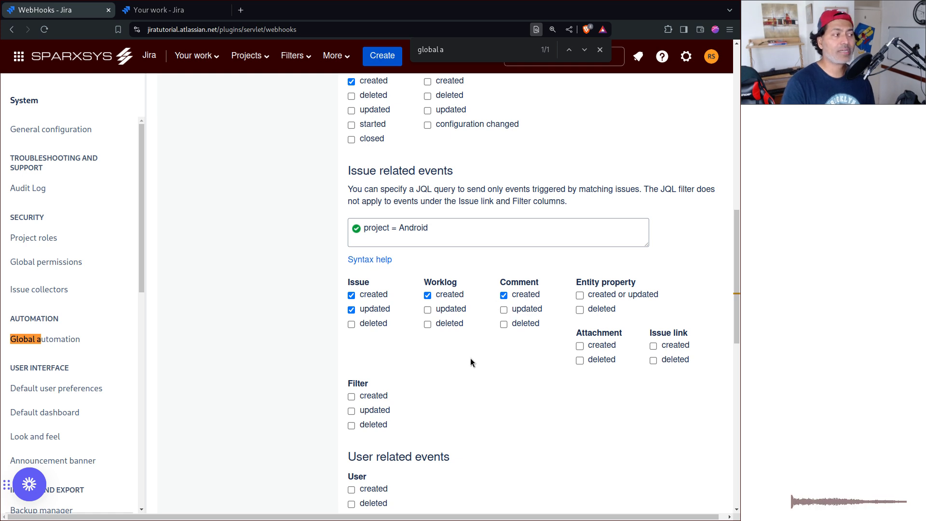
pyautogui.scroll(-5, 583, 323)
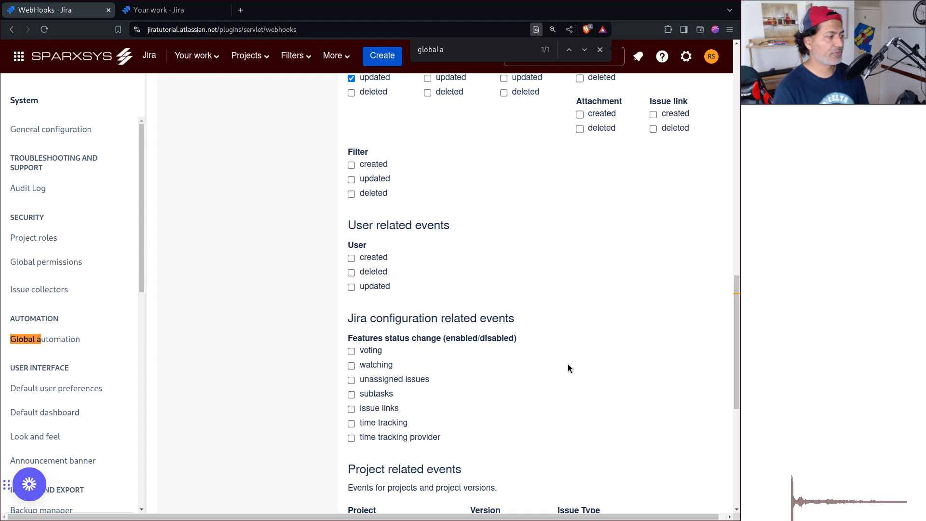
pyautogui.scroll(-2, 454, 345)
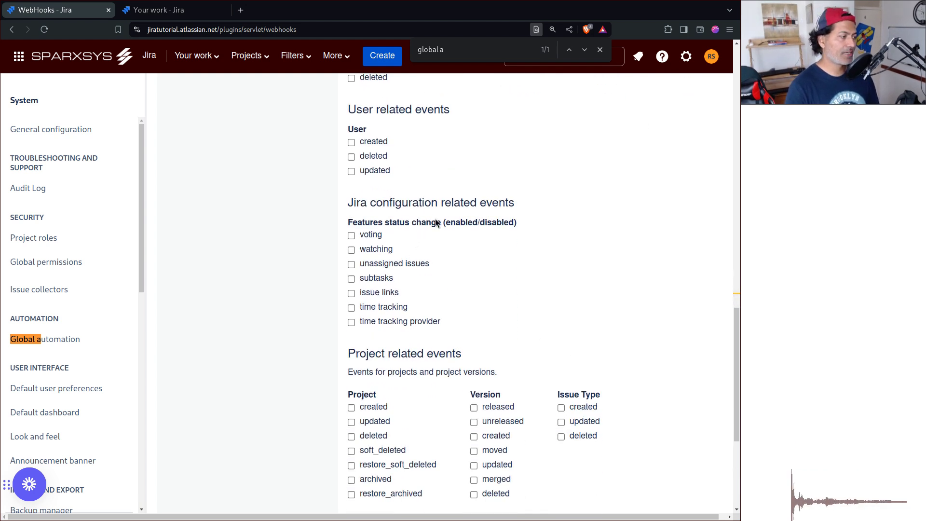
pyautogui.scroll(-3, 540, 295)
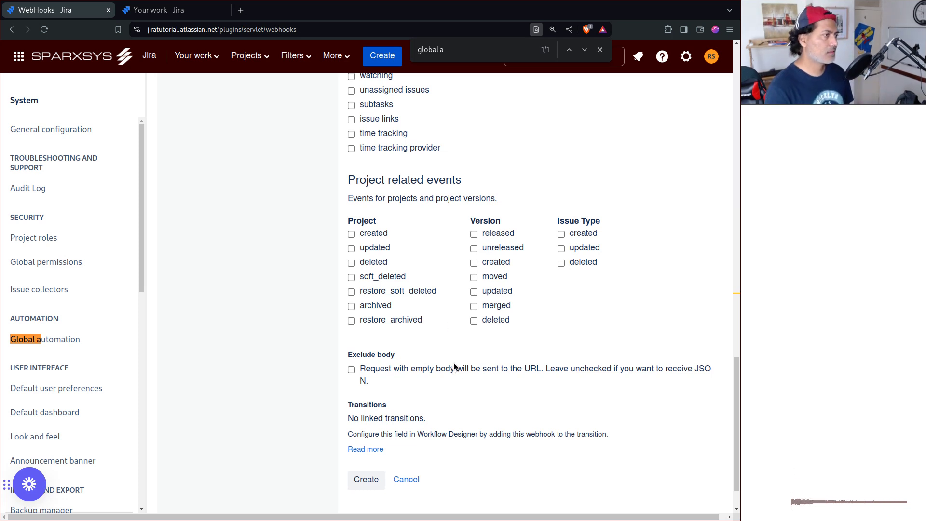
pyautogui.scroll(4, 454, 366)
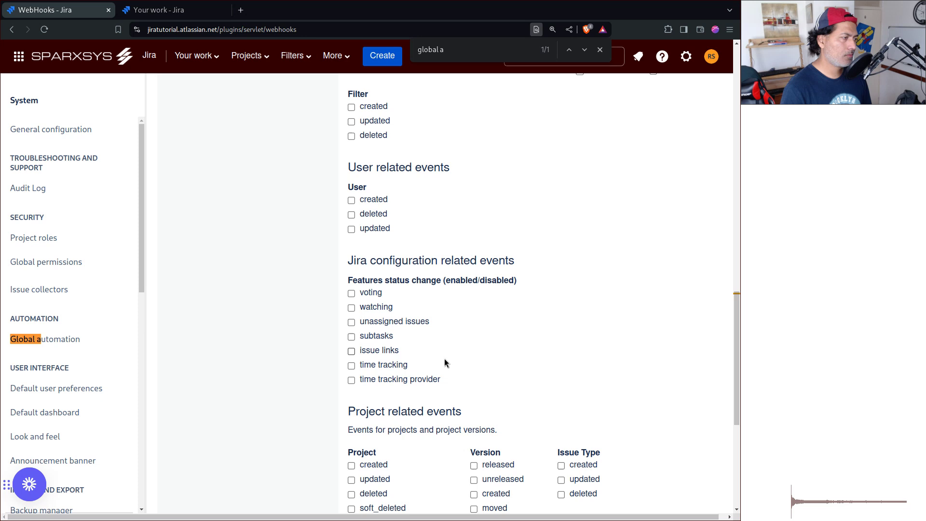
pyautogui.scroll(10, 451, 362)
pyautogui.scroll(6, 418, 349)
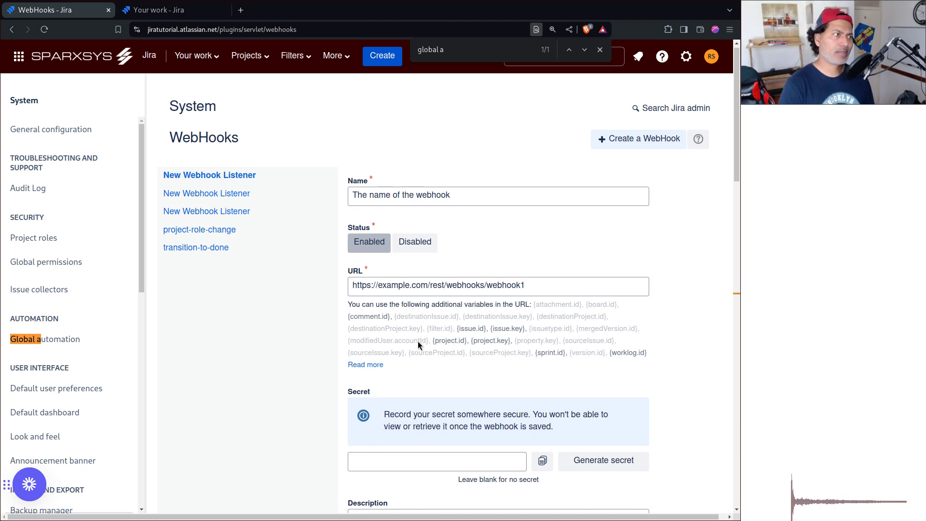
pyautogui.scroll(-8, 419, 349)
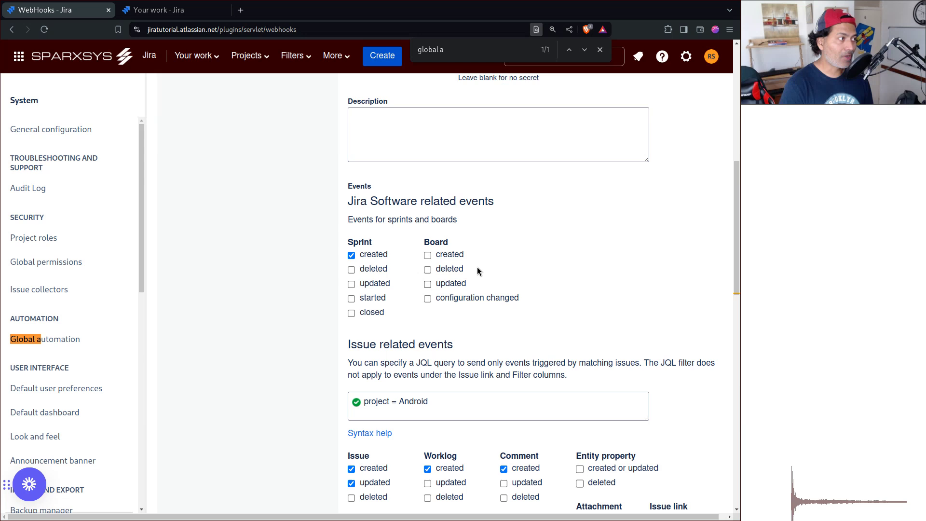
pyautogui.scroll(6, 477, 267)
pyautogui.scroll(-6, 483, 203)
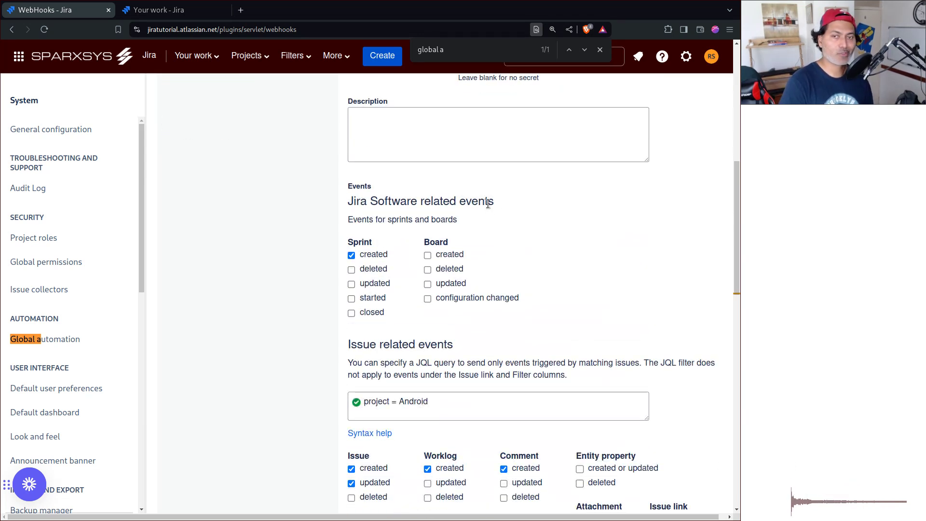
pyautogui.scroll(-5, 488, 202)
pyautogui.scroll(2, 491, 217)
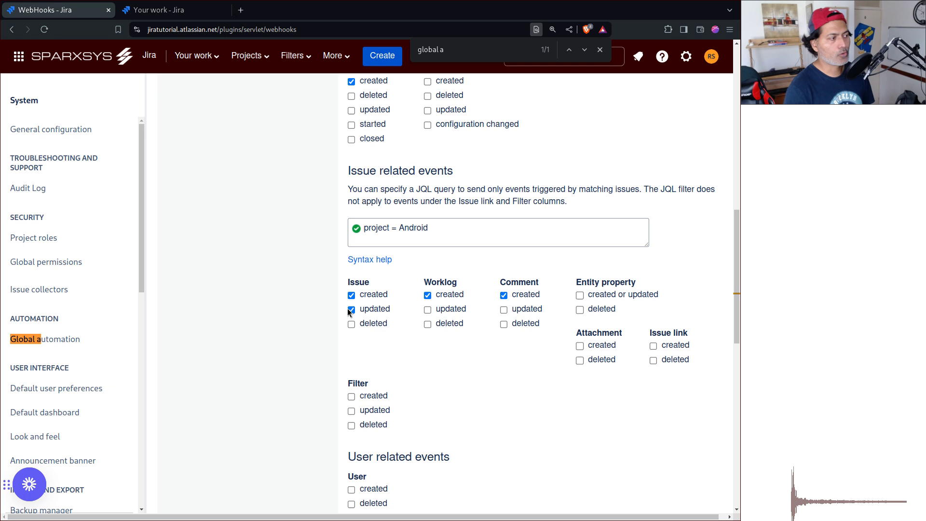
# From Your work, quick-search 'aut' and go to the global automation rules page
pyautogui.scroll(-8, 340, 302)
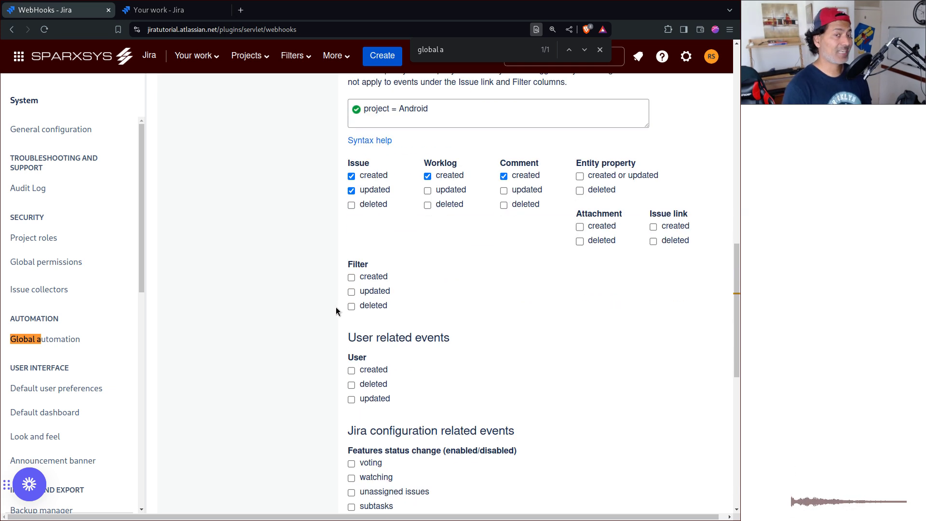
pyautogui.click(173, 13)
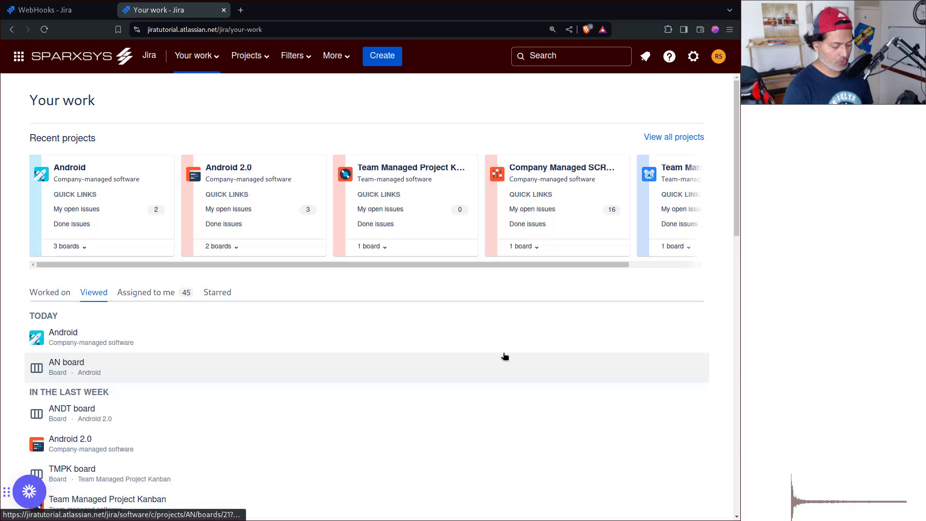
pyautogui.hotkey('ctrl', 'k')
pyautogui.write('aut')
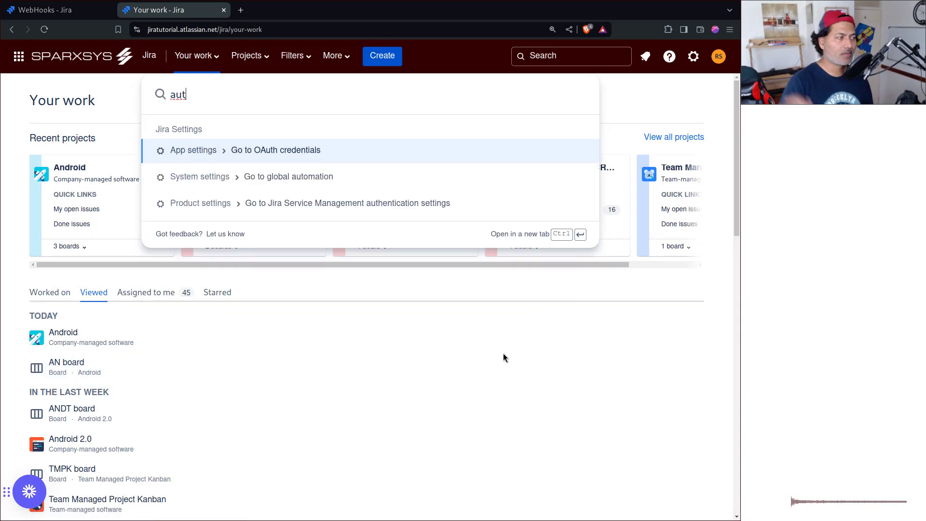
pyautogui.press('Down')
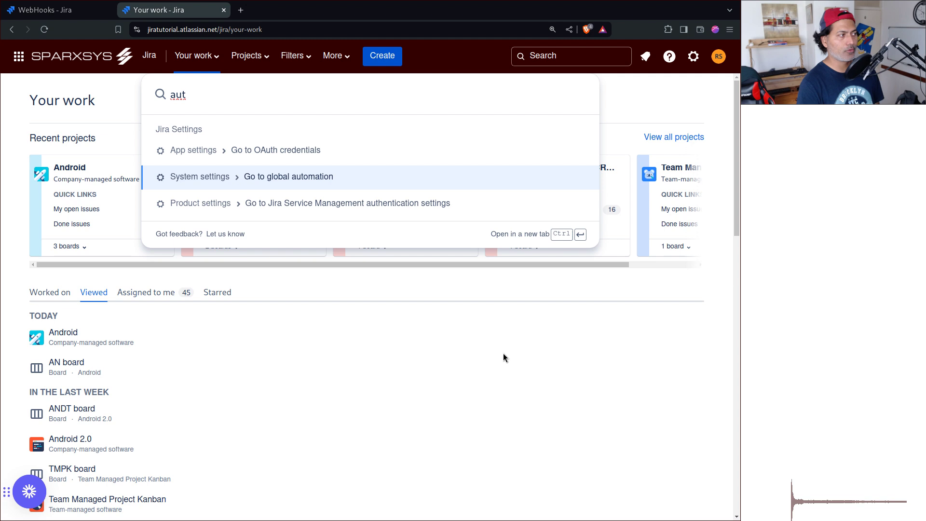
pyautogui.press('Return')
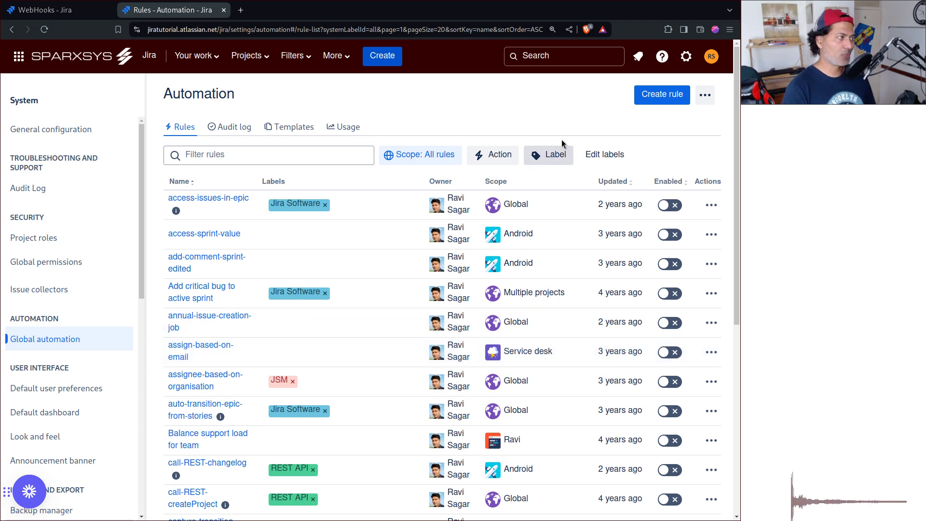
# Create a new rule with a Field value changed trigger monitoring the Due date field
pyautogui.click(653, 99)
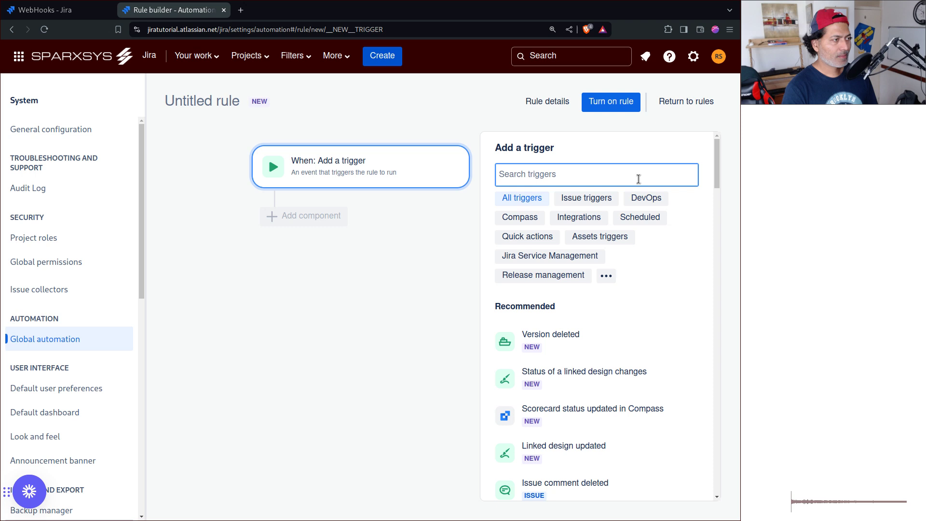
pyautogui.write('field')
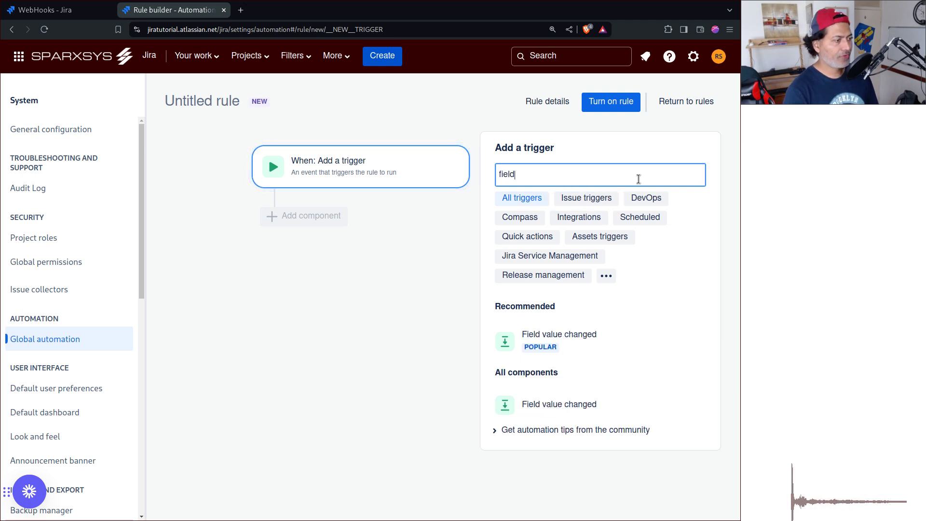
pyautogui.click(622, 341)
pyautogui.click(581, 224)
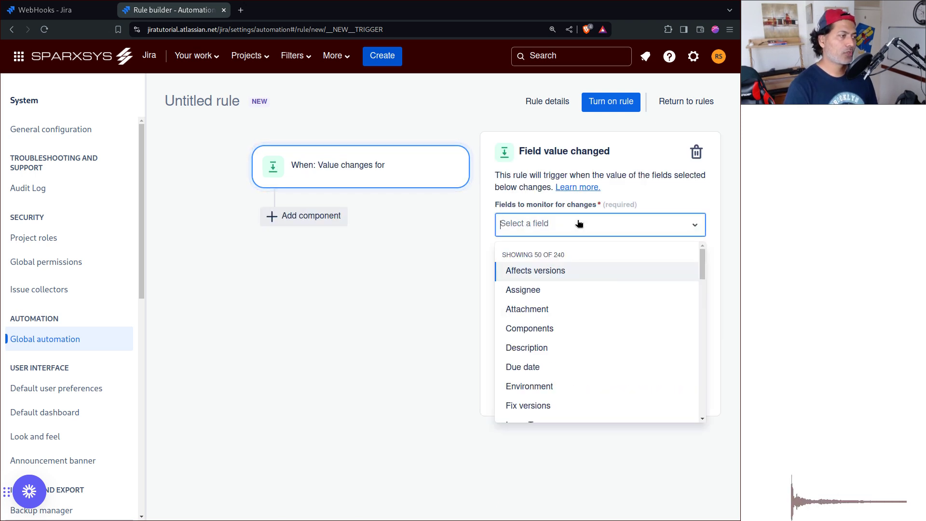
pyautogui.scroll(-1, 531, 360)
pyautogui.scroll(-5, 570, 348)
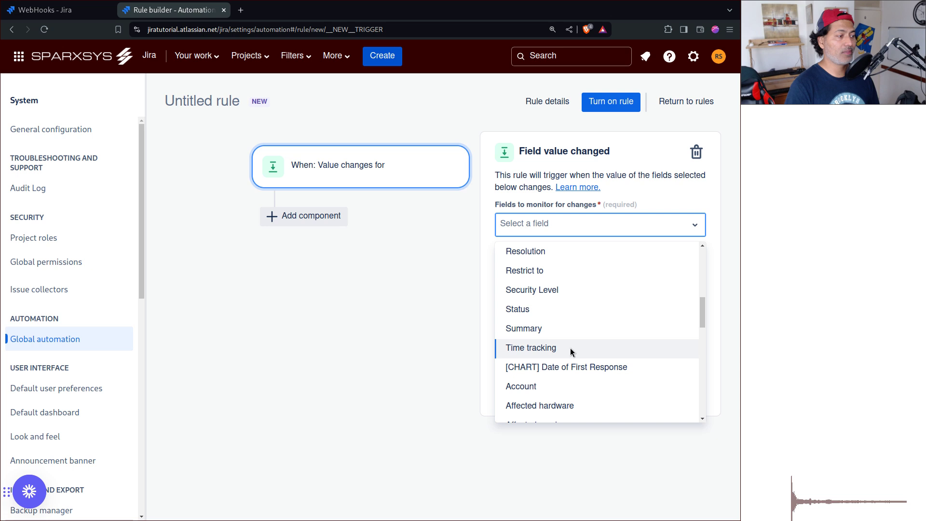
pyautogui.scroll(4, 570, 348)
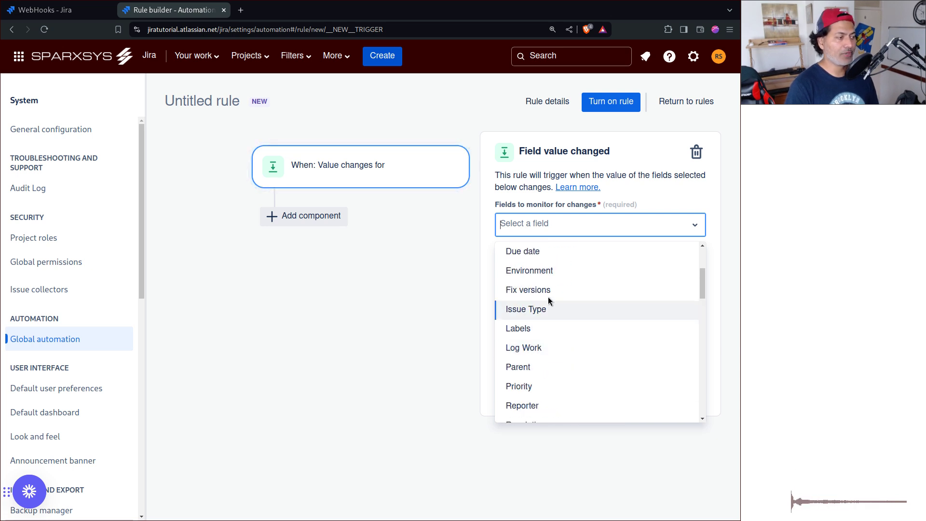
pyautogui.click(540, 255)
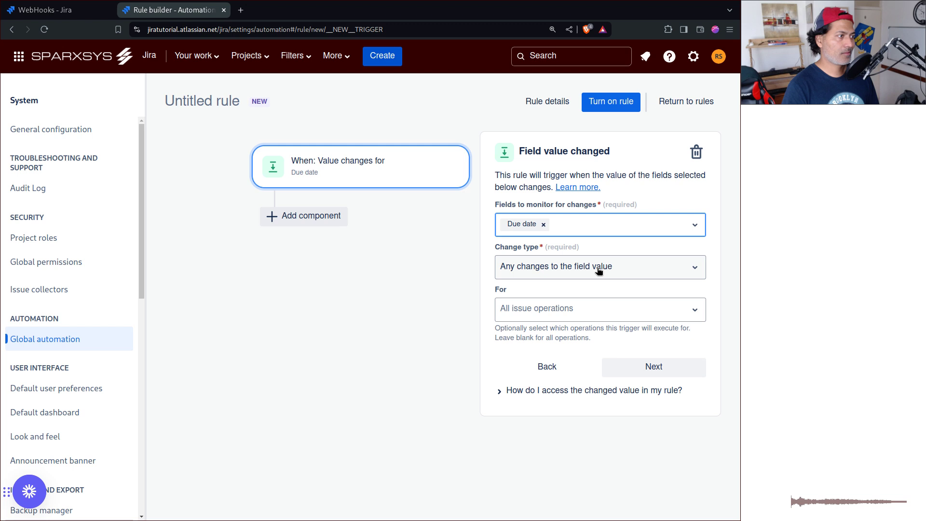
# Leave the change type as is and limit the trigger to Edit issue operations
pyautogui.click(570, 271)
pyautogui.click(434, 293)
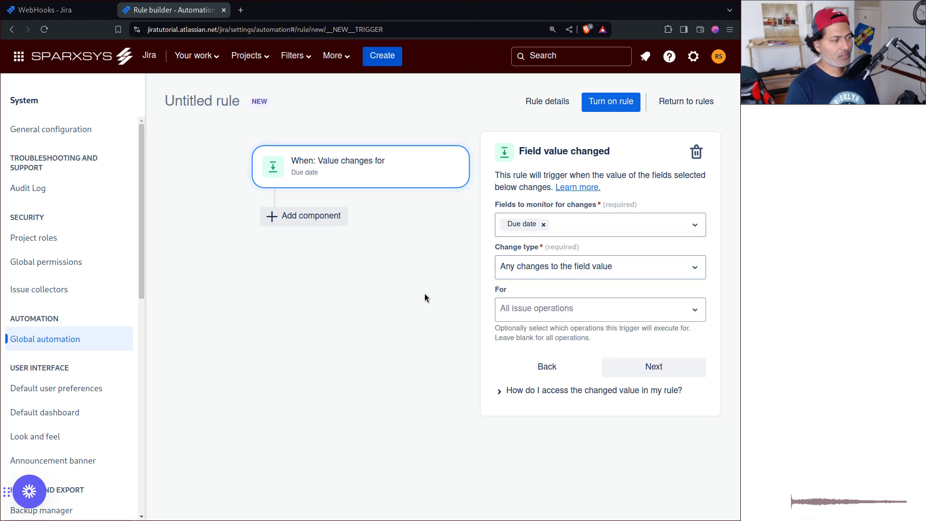
pyautogui.click(572, 308)
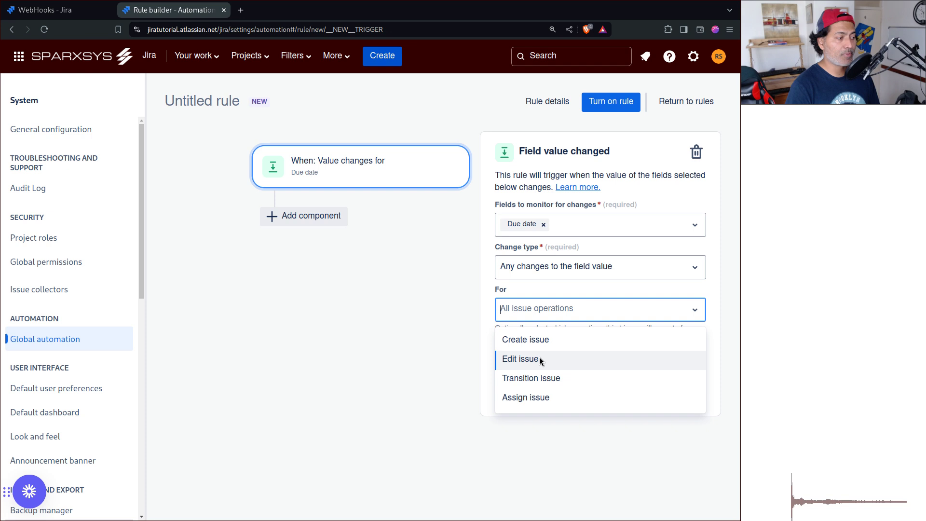
pyautogui.click(449, 356)
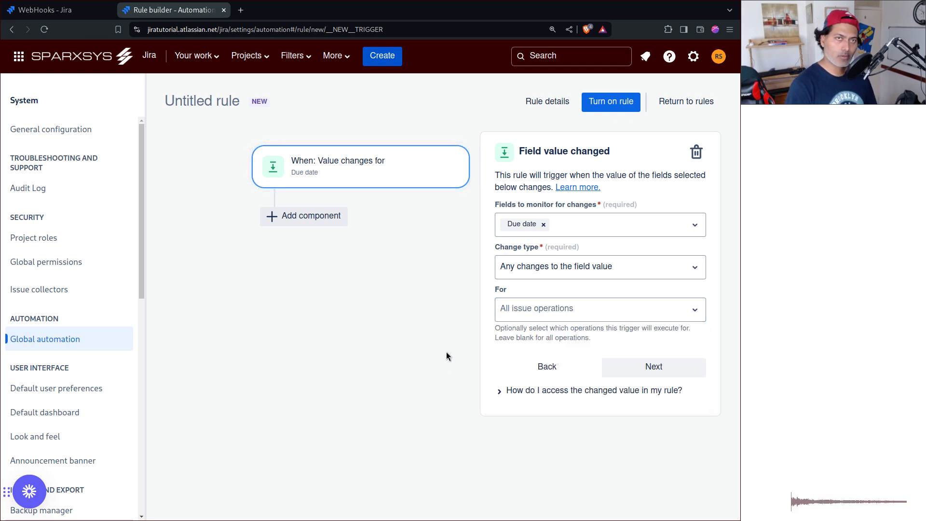
pyautogui.click(628, 315)
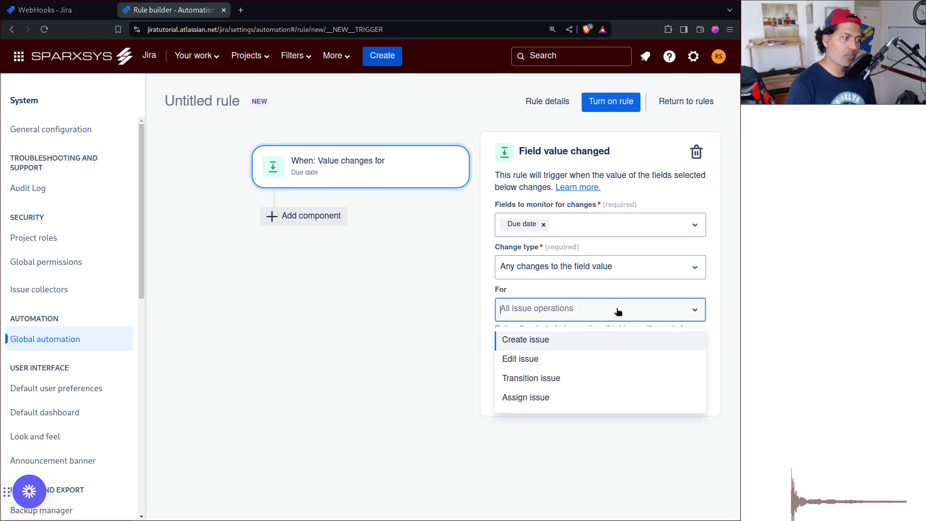
pyautogui.click(560, 361)
# Confirm the trigger, then search 'web' and add a Send web request action
pyautogui.click(657, 368)
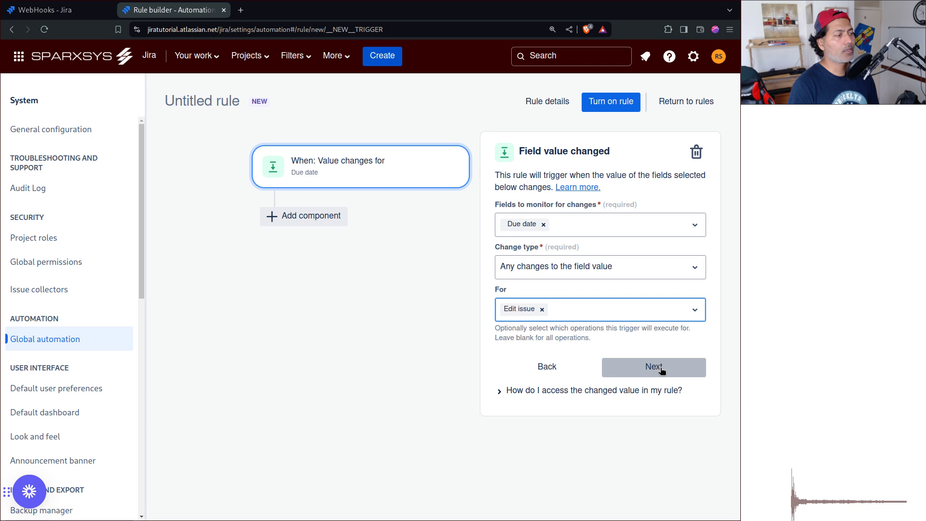
pyautogui.click(603, 198)
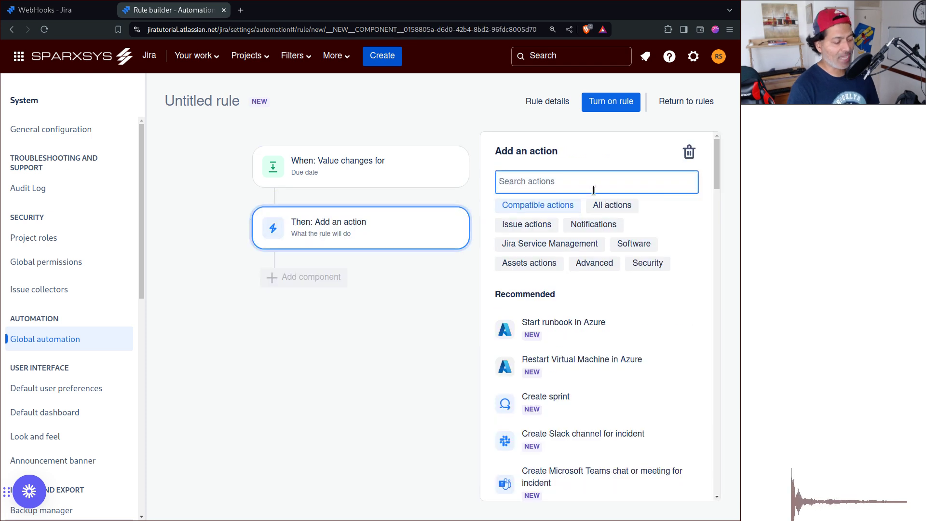
pyautogui.write('web')
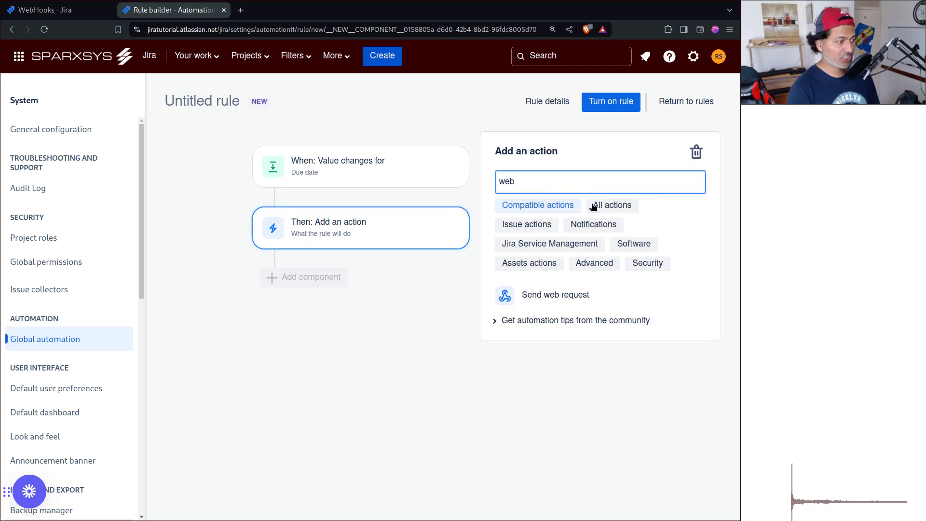
pyautogui.click(553, 300)
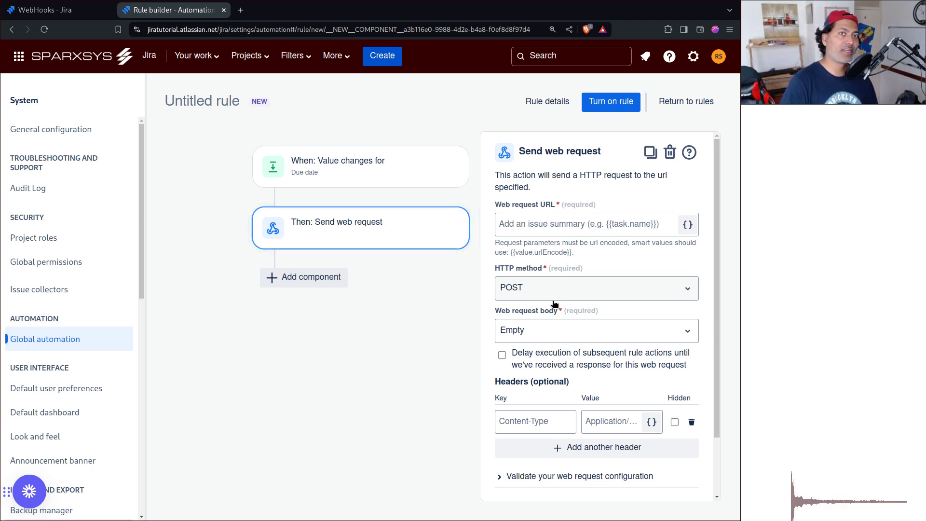
pyautogui.click(560, 224)
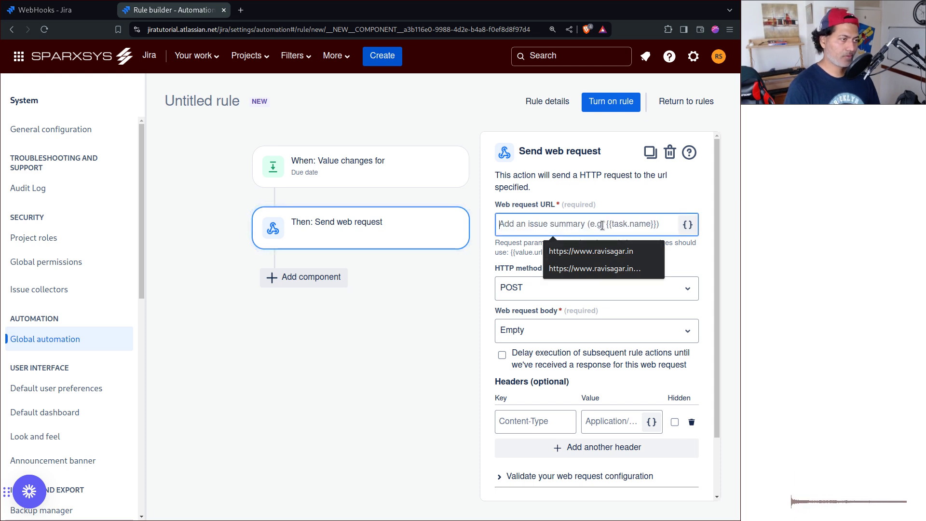
pyautogui.click(688, 224)
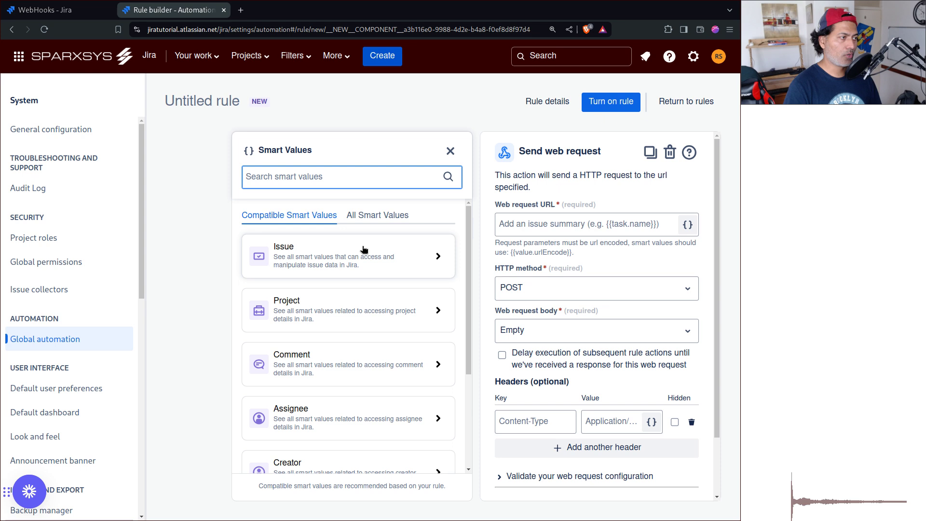
pyautogui.click(363, 249)
pyautogui.click(324, 228)
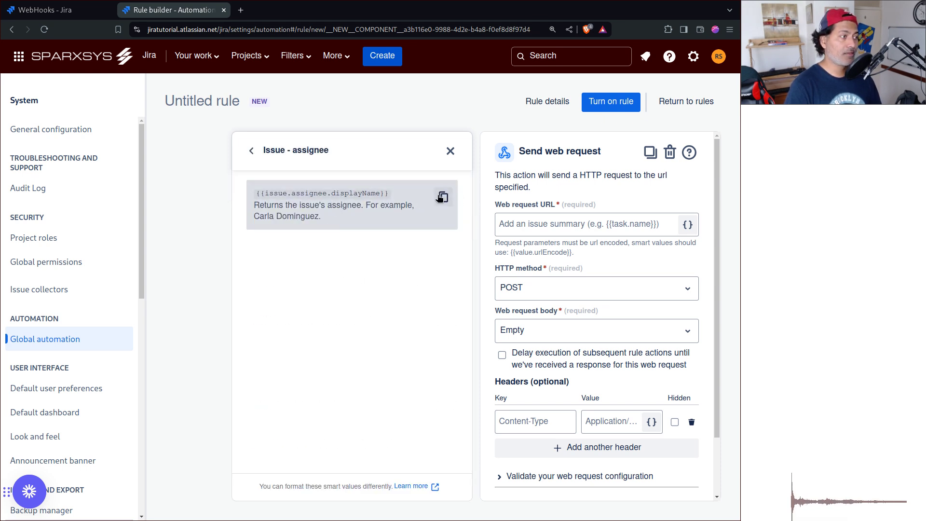
pyautogui.click(441, 198)
pyautogui.click(450, 151)
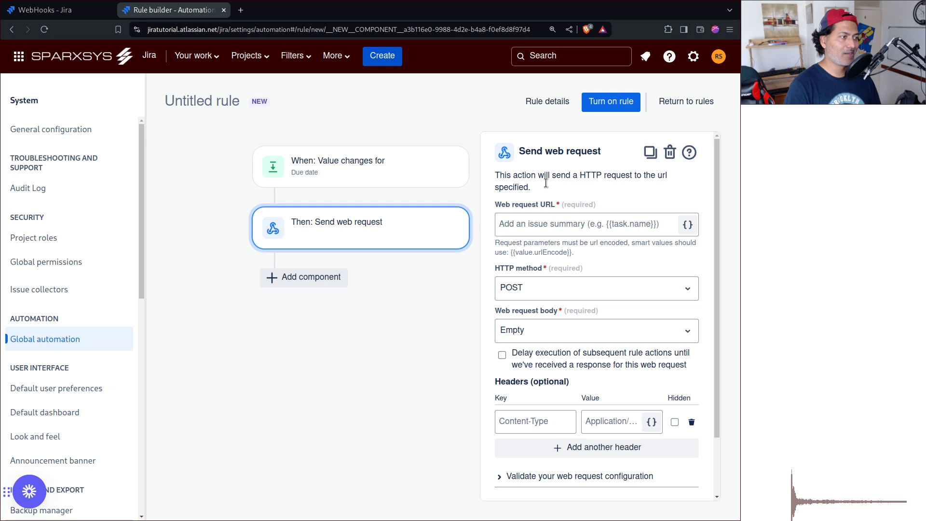
pyautogui.click(568, 217)
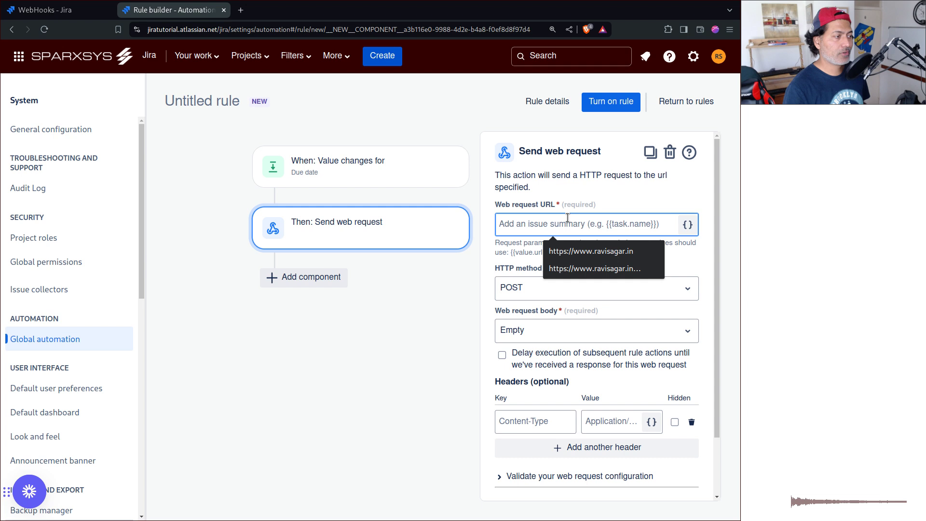
pyautogui.click(695, 189)
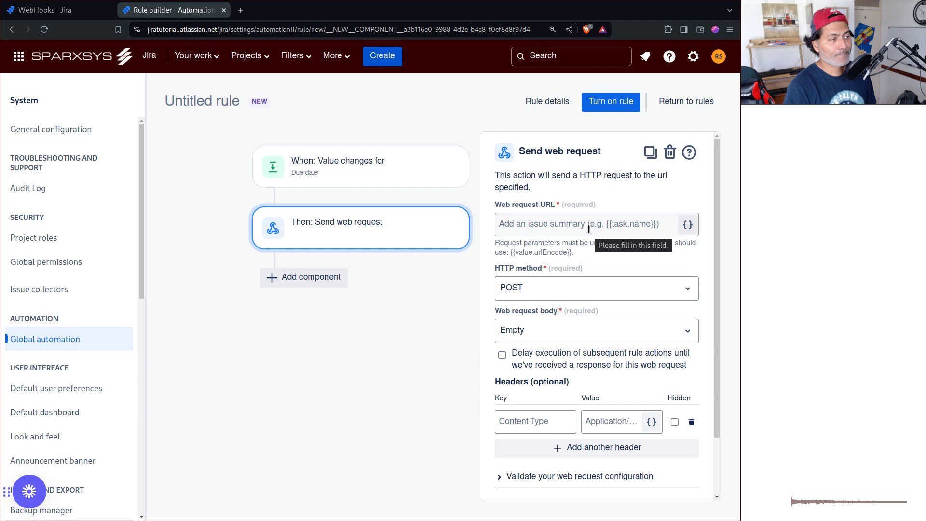
# Keep POST as the HTTP method and choose Custom data for the request body
pyautogui.scroll(-2, 610, 283)
pyautogui.click(566, 225)
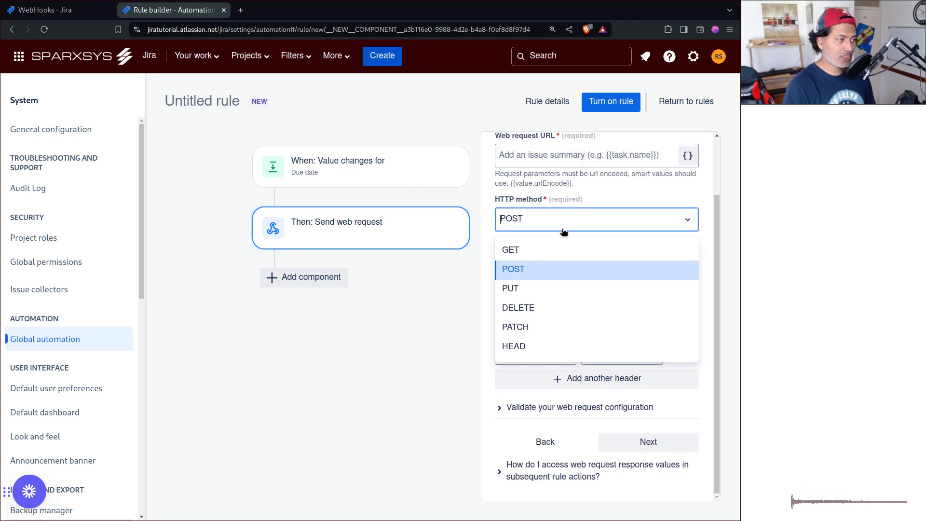
pyautogui.click(564, 227)
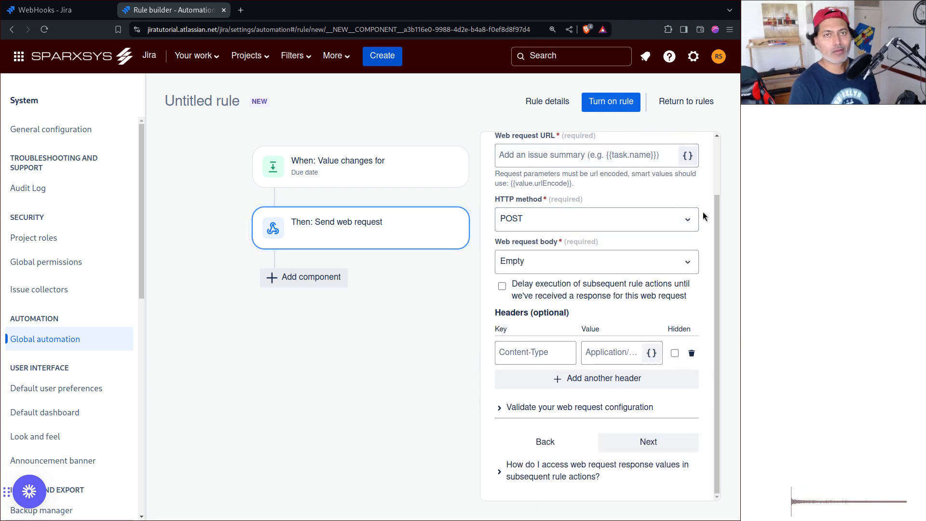
pyautogui.click(561, 262)
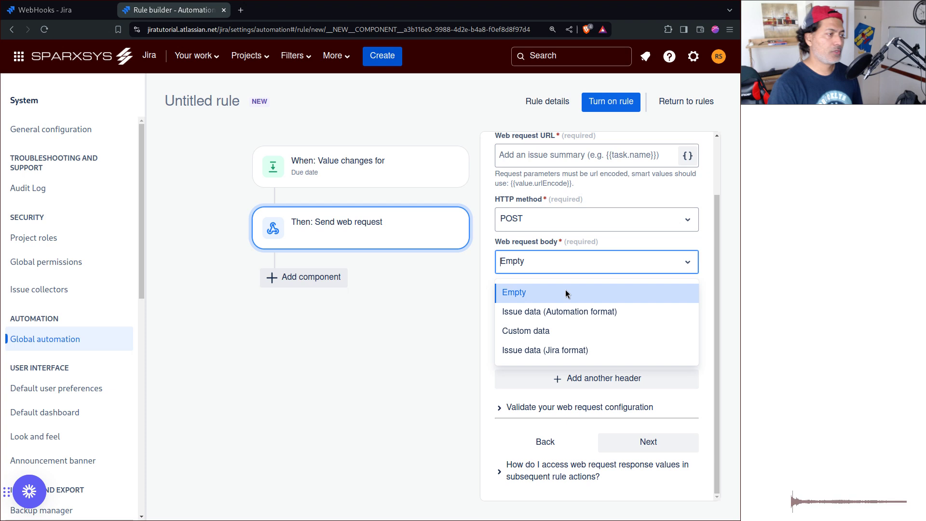
pyautogui.click(553, 332)
pyautogui.click(552, 332)
# Copy the issue assignee display name smart value from the smart values panel
pyautogui.click(686, 411)
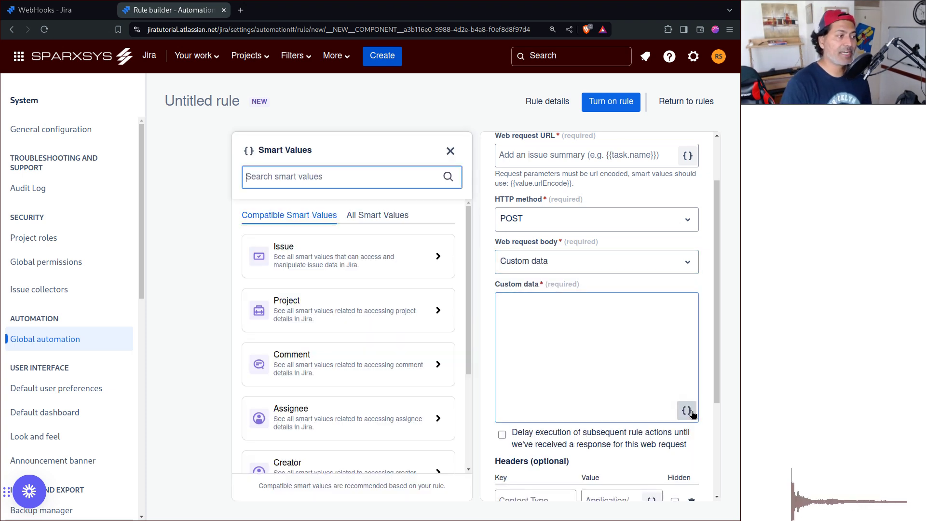
pyautogui.click(335, 269)
pyautogui.click(333, 236)
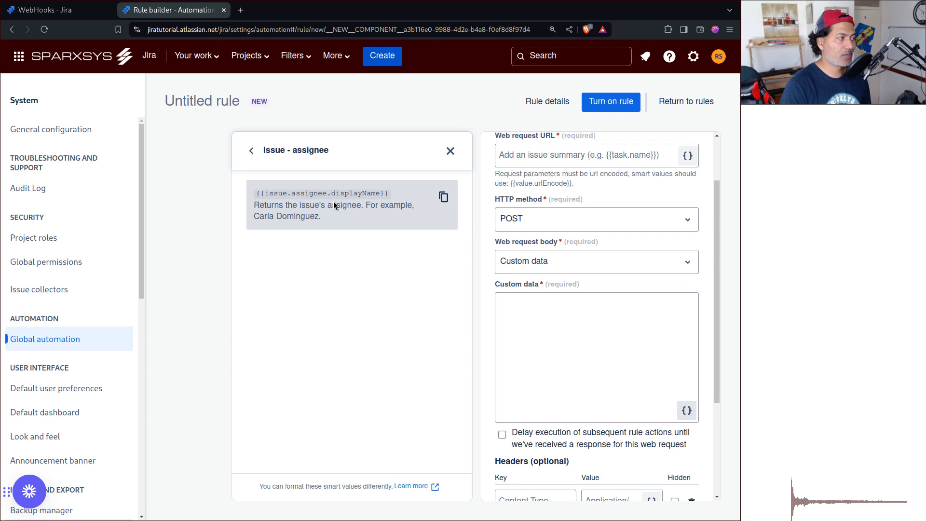
pyautogui.click(442, 197)
# Look over the body and header fields, then switch the web request body to Empty
pyautogui.click(577, 309)
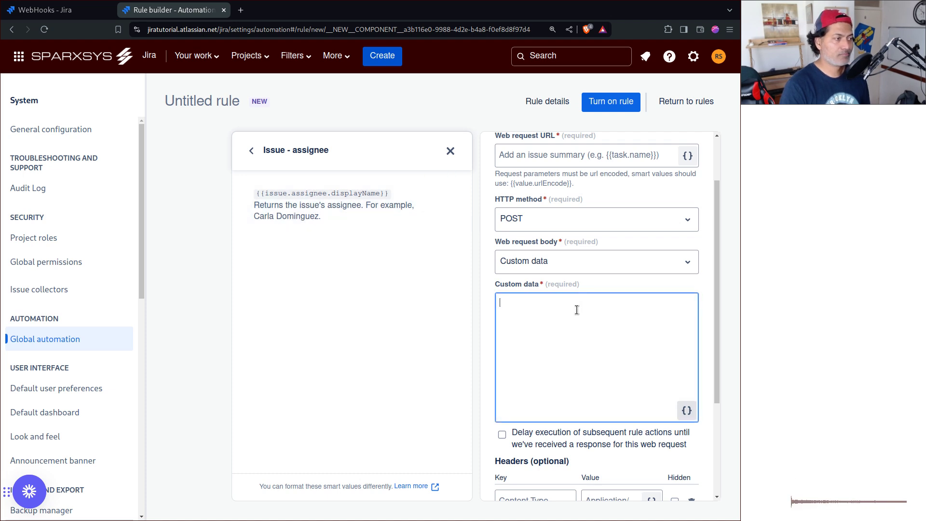
pyautogui.scroll(-5, 577, 309)
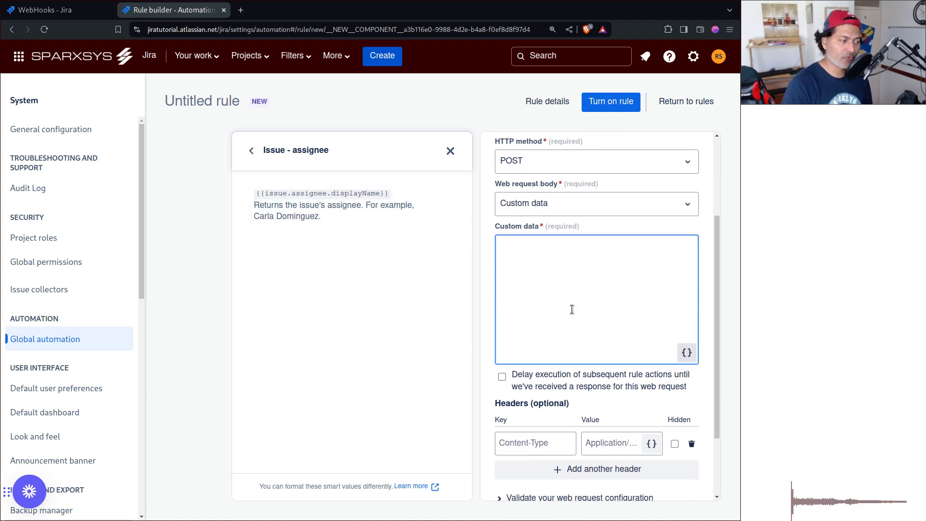
pyautogui.scroll(-1, 572, 309)
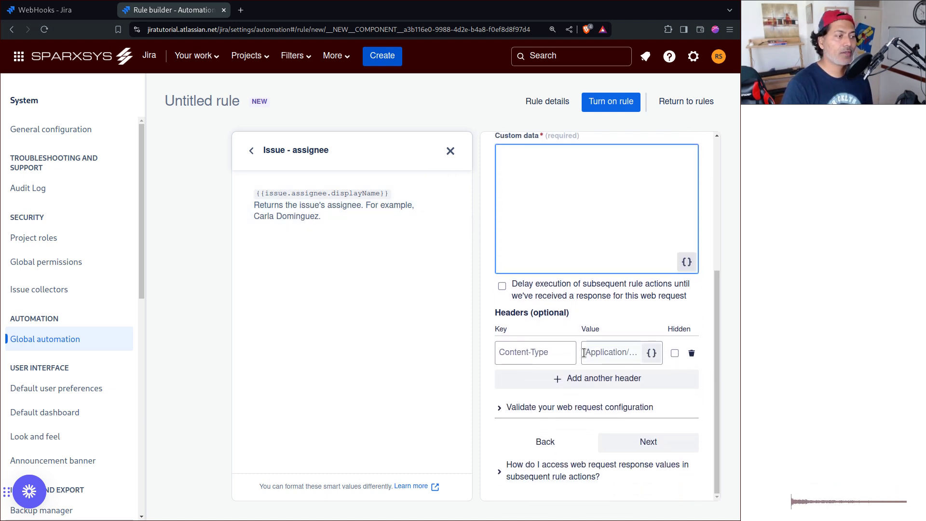
pyautogui.click(545, 351)
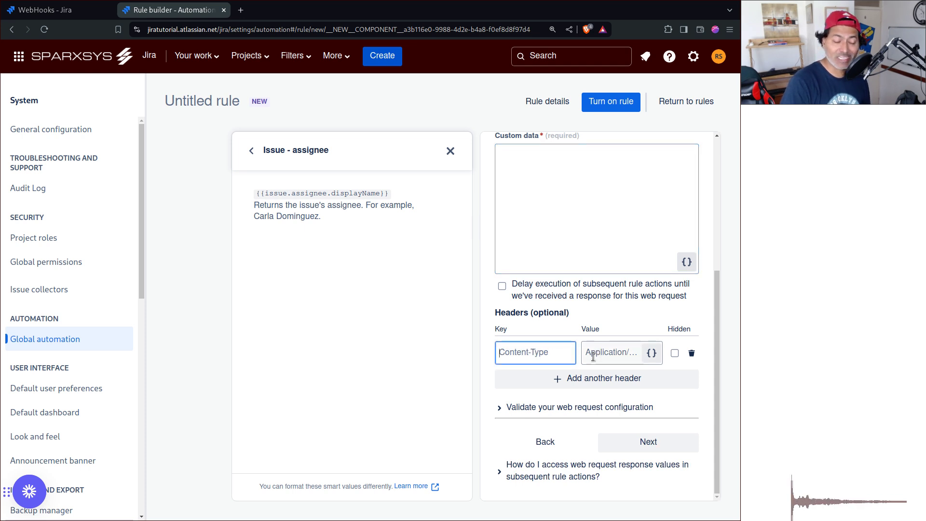
pyautogui.click(626, 361)
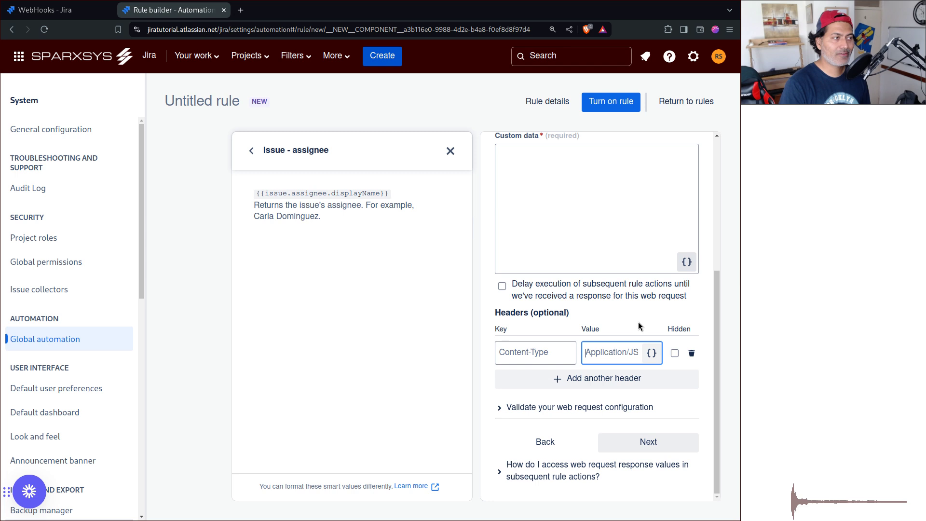
pyautogui.scroll(5, 641, 325)
pyautogui.click(654, 333)
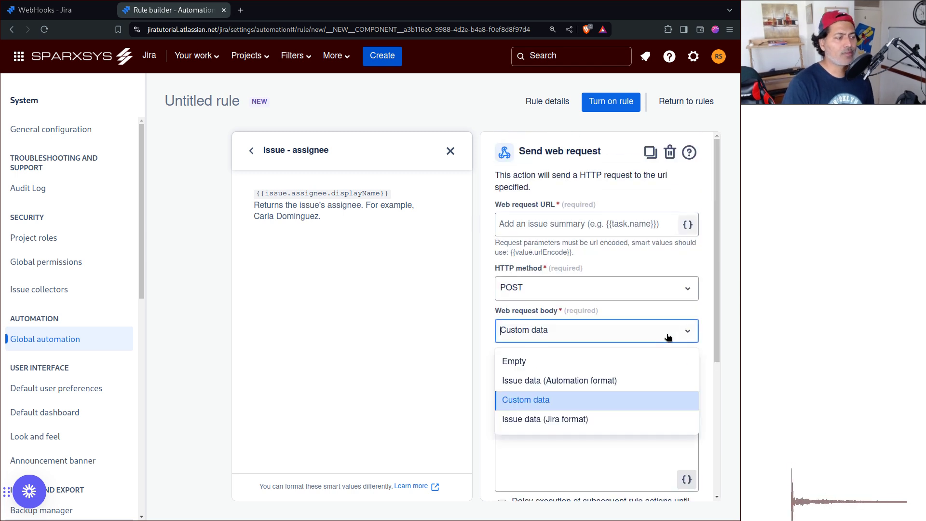
pyautogui.click(561, 357)
pyautogui.scroll(-2, 561, 357)
pyautogui.scroll(2, 603, 410)
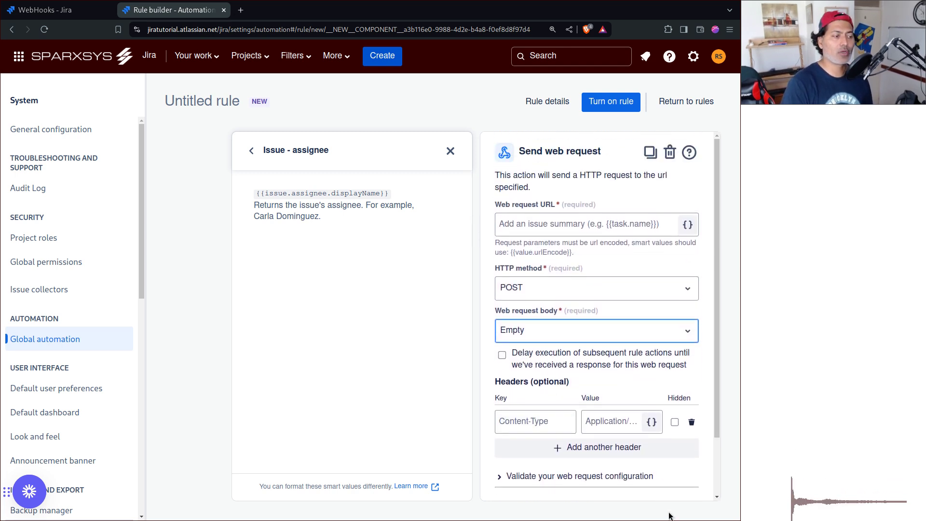
pyautogui.scroll(-2, 652, 448)
# Try to continue and see the blank Web request URL flagged 'Please fill in this field.'
pyautogui.click(656, 451)
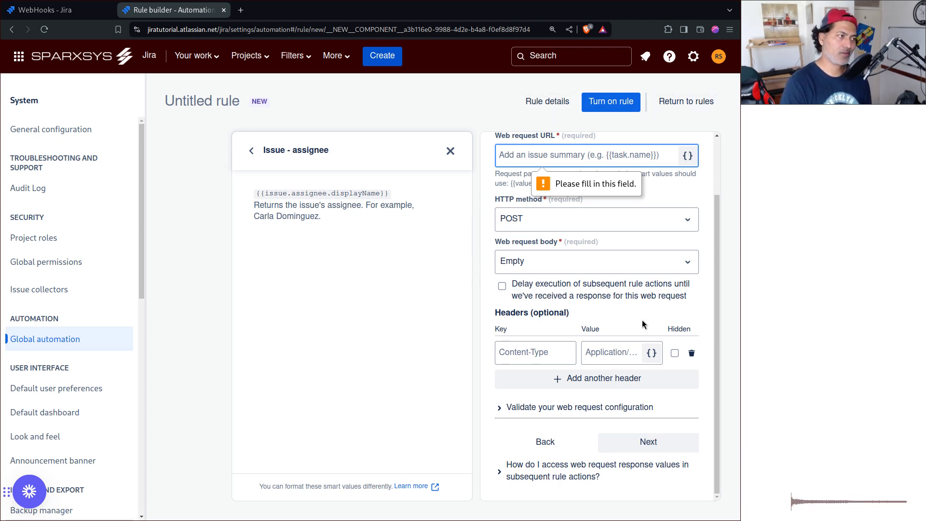
pyautogui.scroll(2, 642, 319)
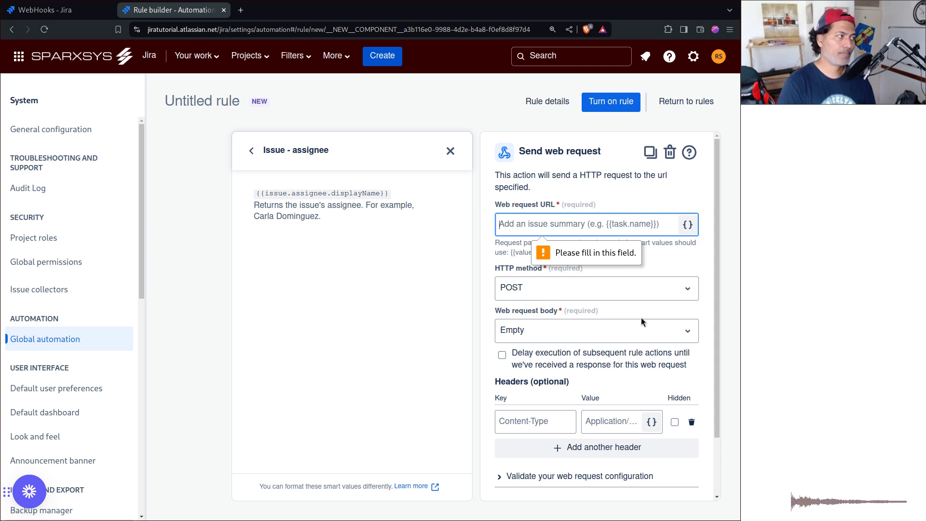
# Open ravisagar.in in a new browser tab
pyautogui.hotkey('ctrl', 't')
pyautogui.write('rav')
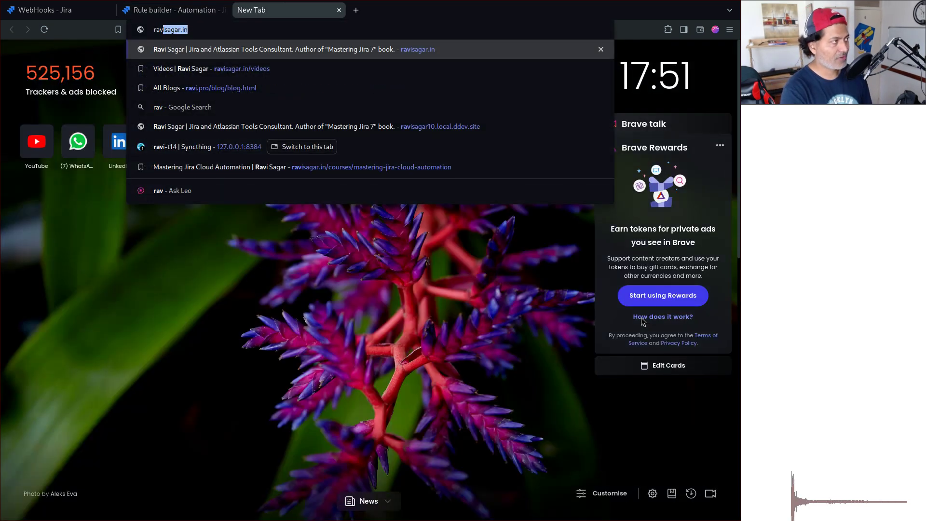
pyautogui.press('Return')
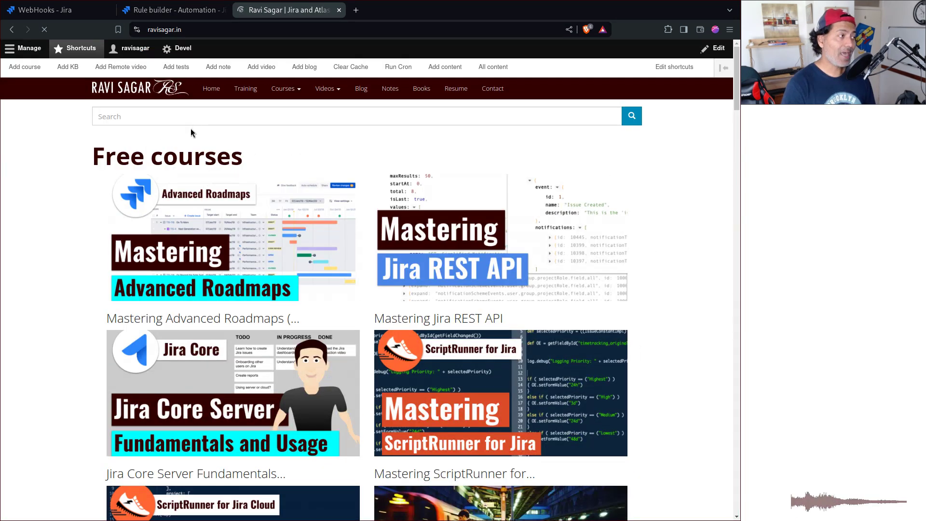
# Go to Courses > Mastering Jira Cloud Automation on the site
pyautogui.click(336, 95)
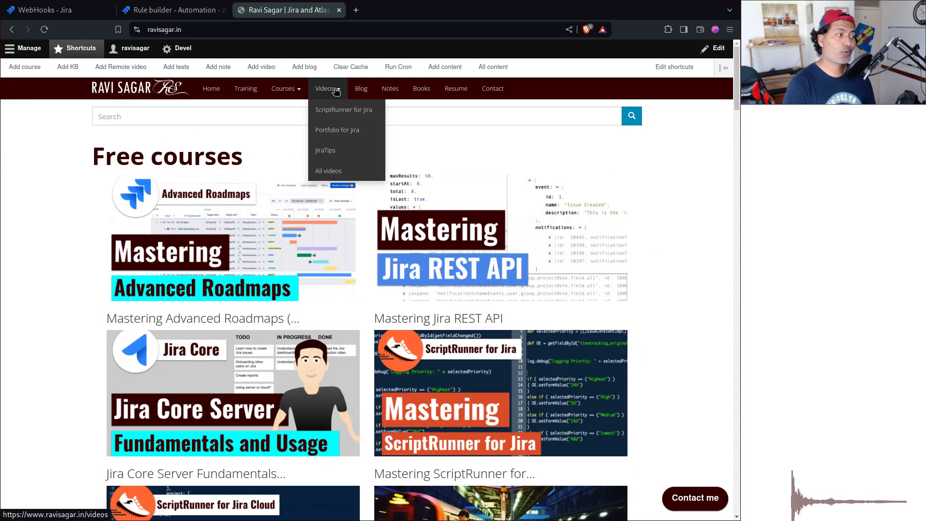
pyautogui.click(292, 89)
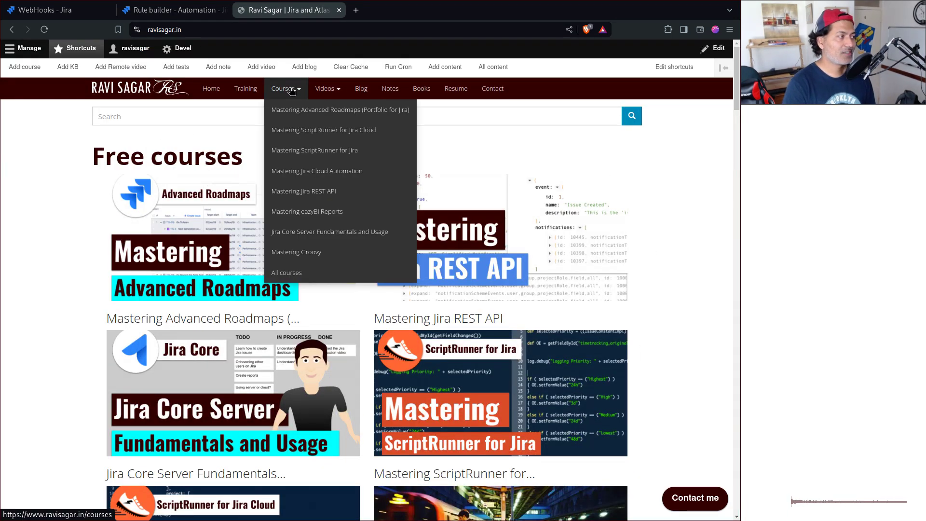
pyautogui.click(289, 178)
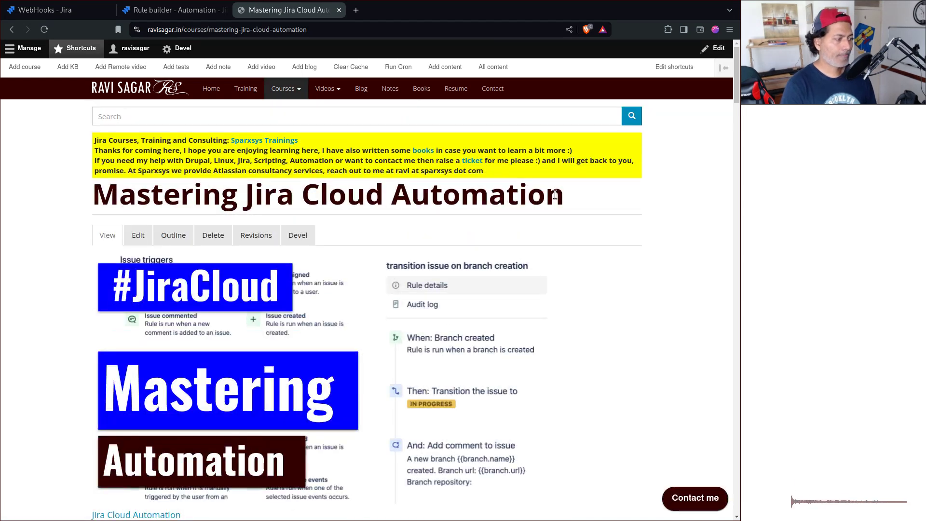
# Search the course page for 'webhook', 'web' and 'REST' lessons
pyautogui.hotkey('ctrl', 'f')
pyautogui.write('webhook')
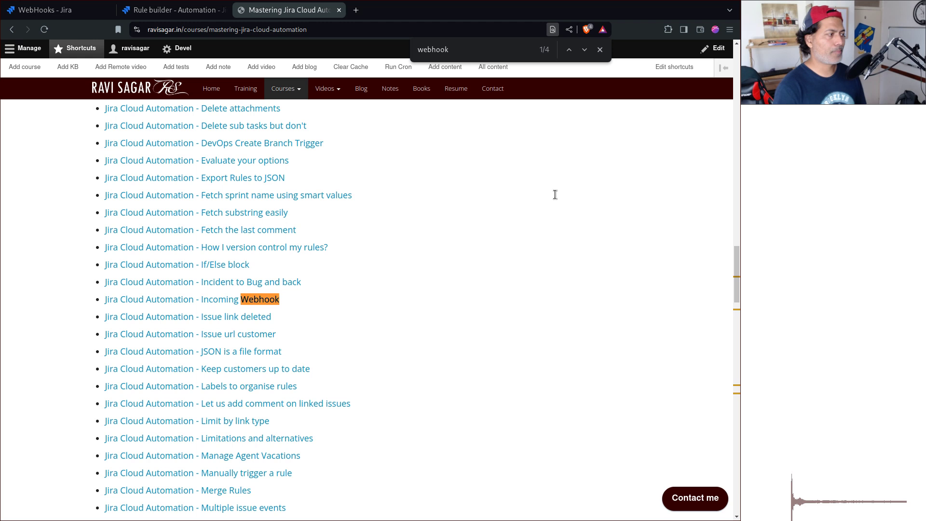
pyautogui.press('Return')
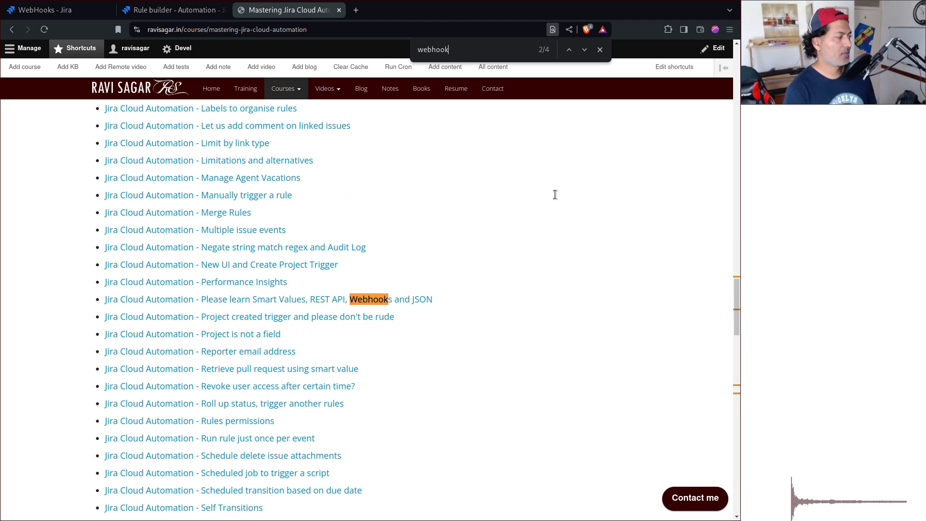
pyautogui.press('Return')
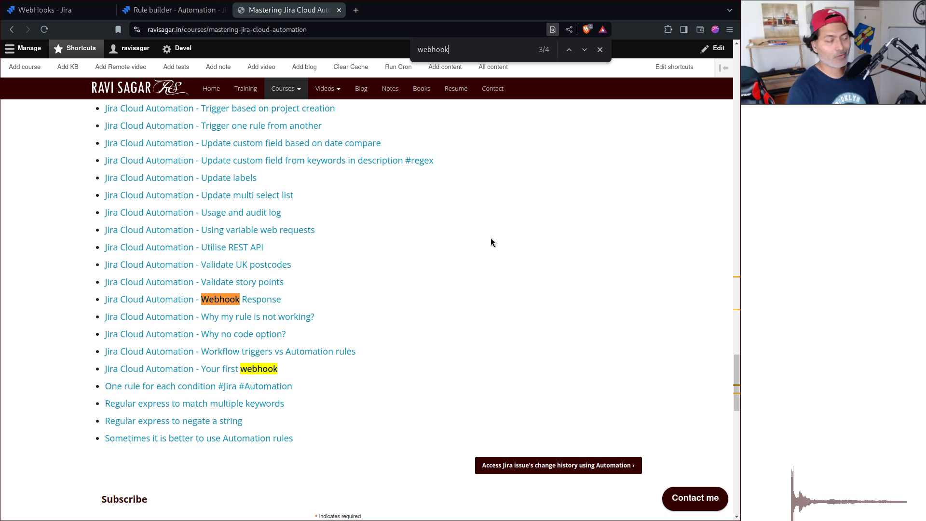
pyautogui.hotkey('ctrl', 'a')
pyautogui.write('we')
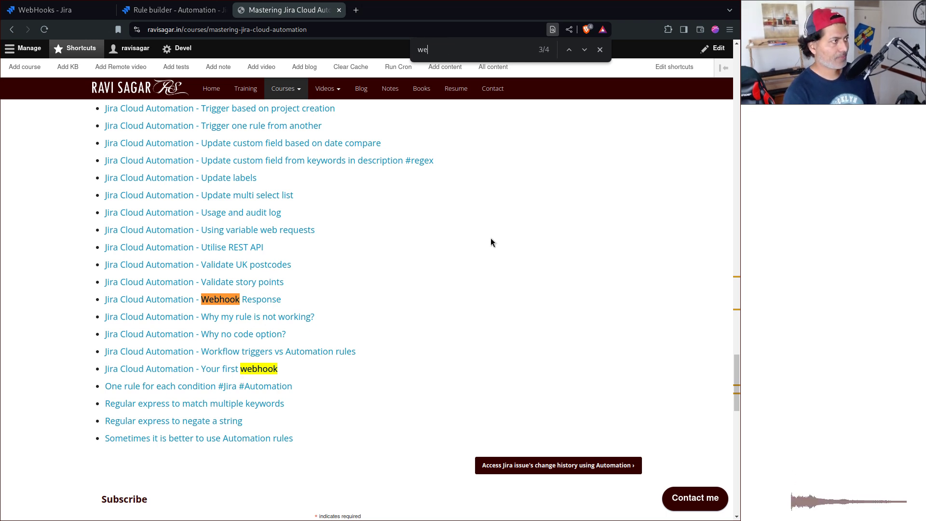
pyautogui.write('b')
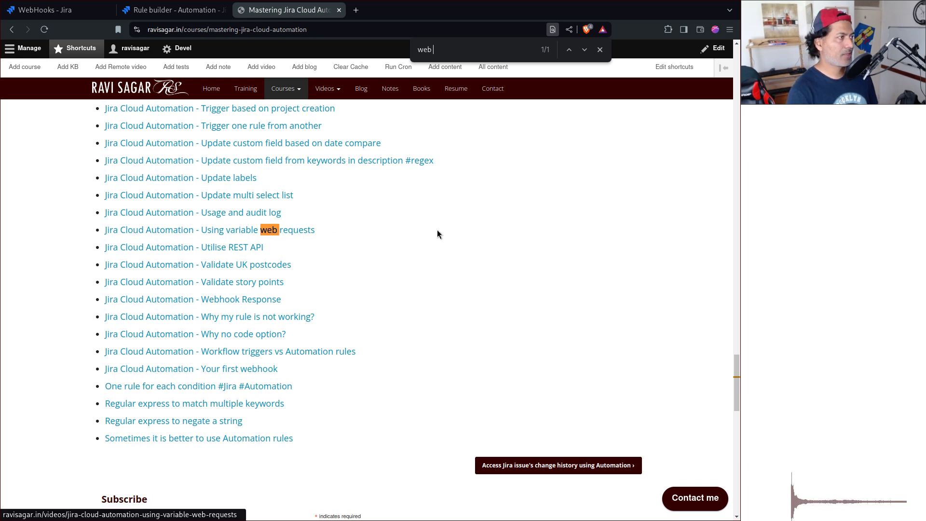
pyautogui.hotkey('ctrl', 'a')
pyautogui.write('REST')
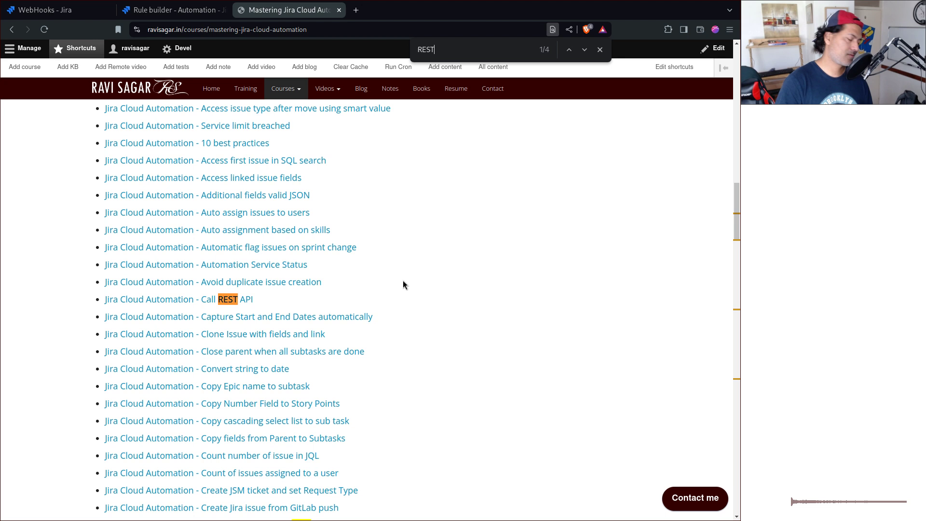
pyautogui.scroll(20, 403, 282)
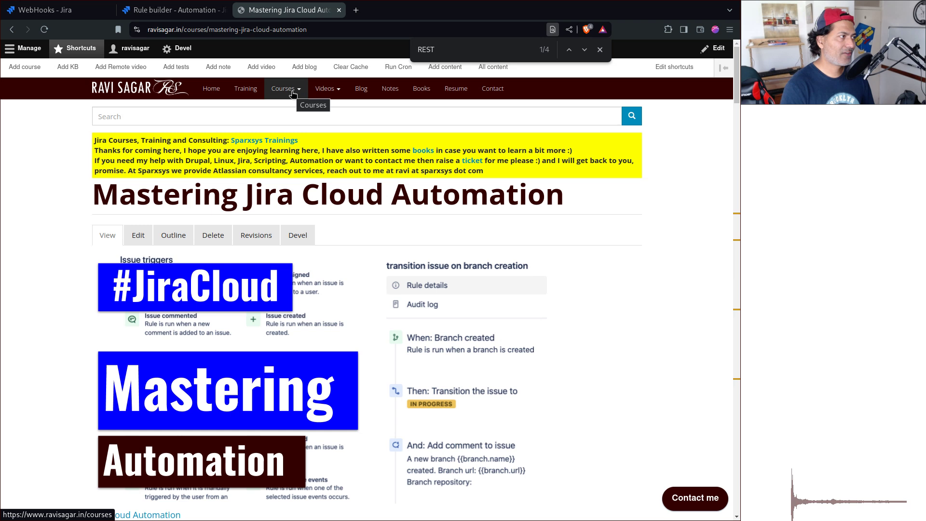
# Open and close the Courses list, then return to the Jira rule builder tab
pyautogui.click(292, 92)
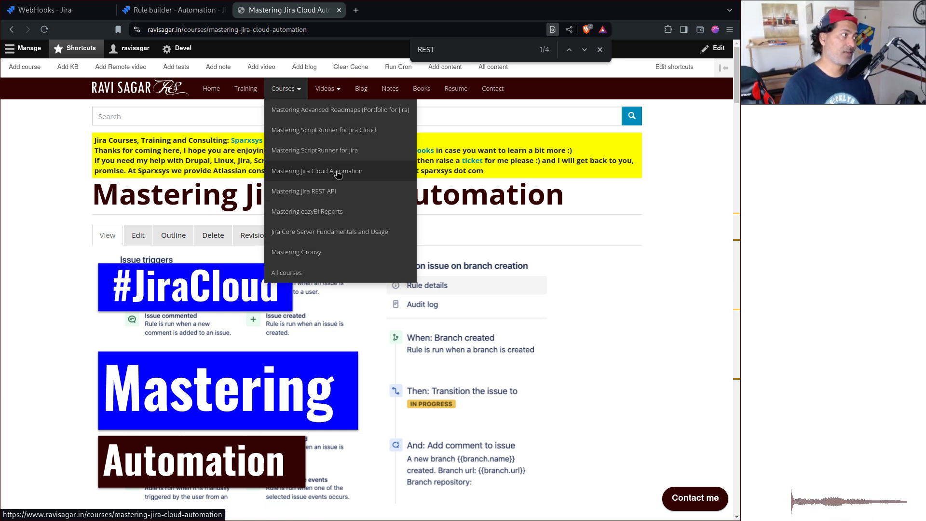
pyautogui.click(169, 149)
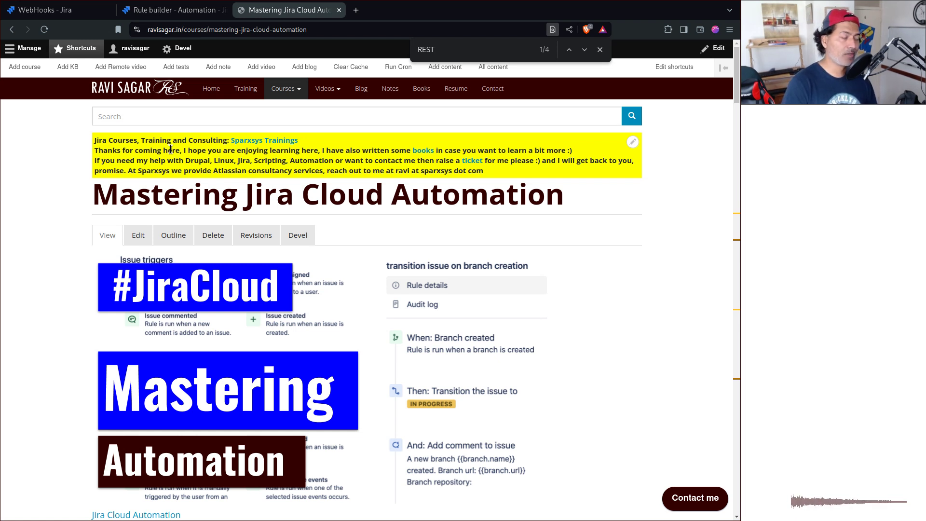
pyautogui.click(187, 11)
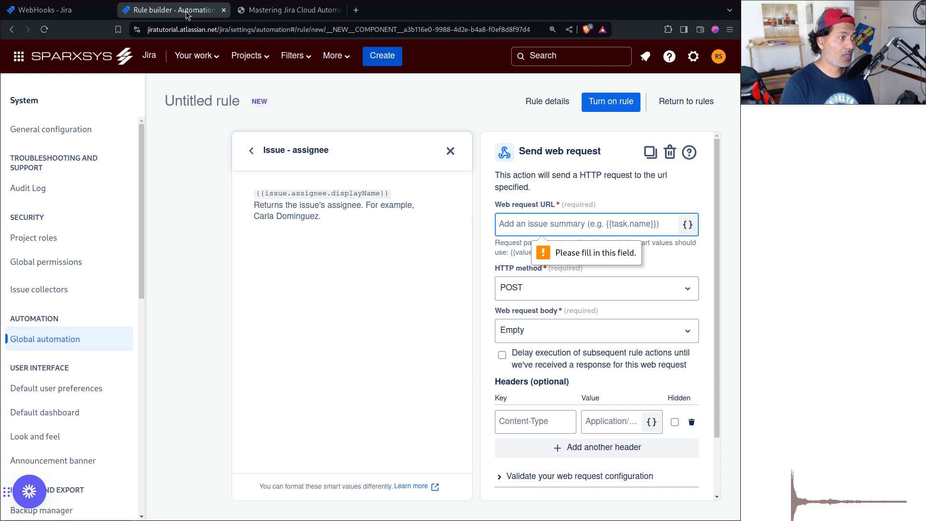